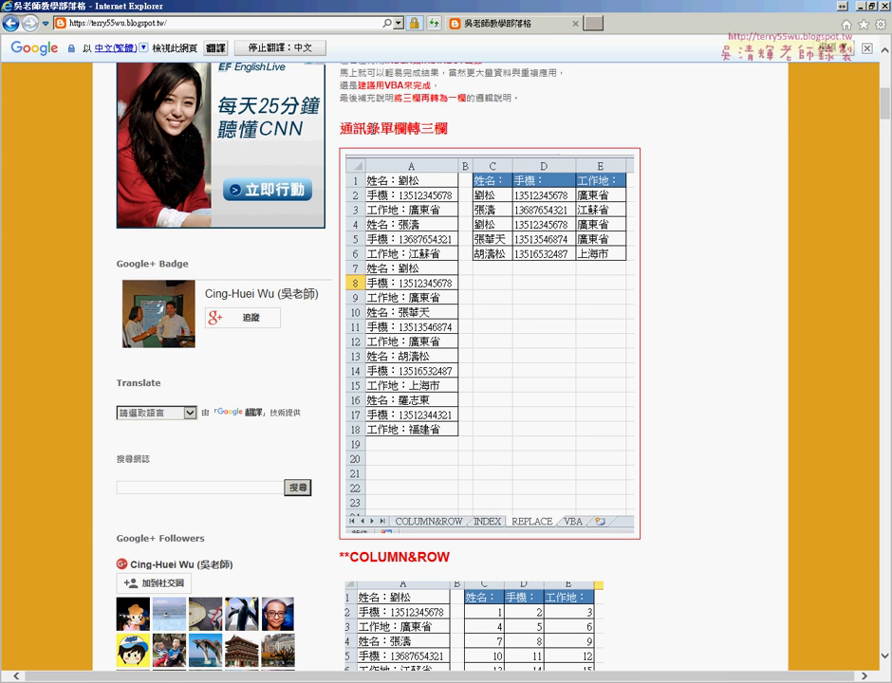
Read through the COLUMN&ROW, INDEX and REPLACE sections of the formula tutorial post
left_click(470, 129)
scroll(694, 280, "down", 2)
scroll(694, 281, "down", 1)
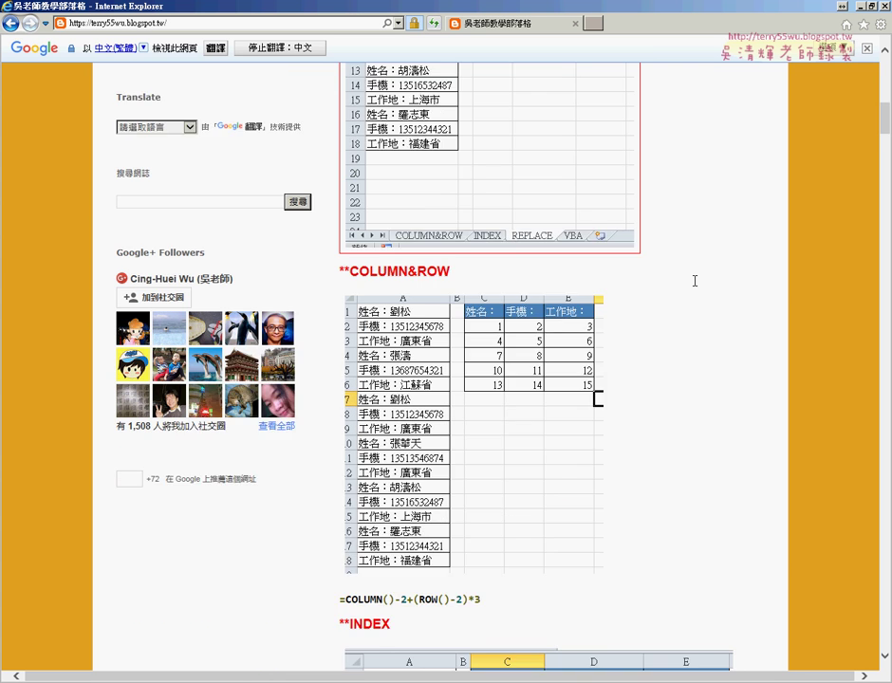
scroll(695, 280, "down", 1)
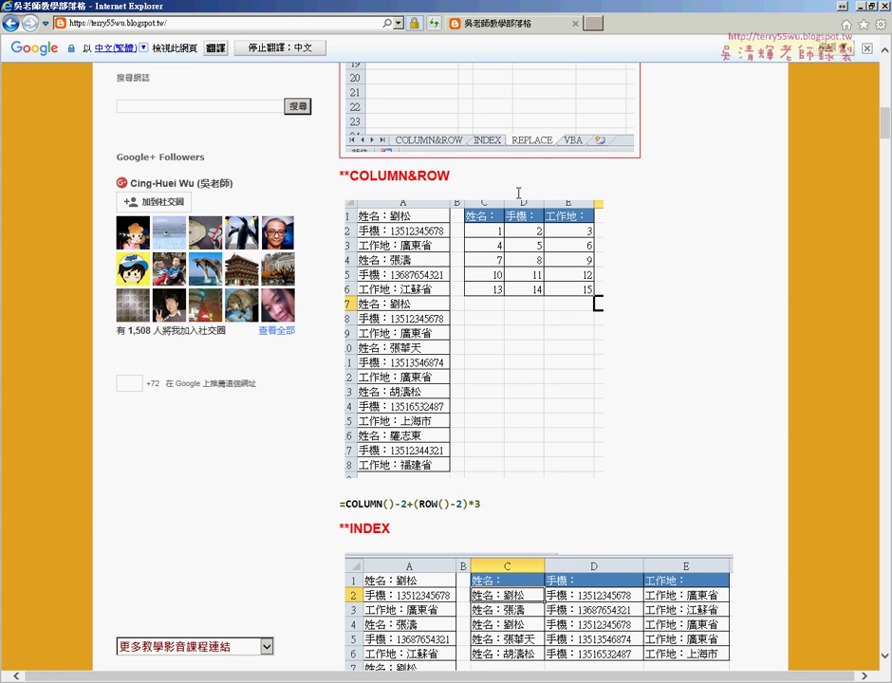
mouse_move(468, 177)
left_mouse_down()
mouse_move(344, 176)
mouse_move(334, 530)
left_mouse_up()
left_click(353, 528)
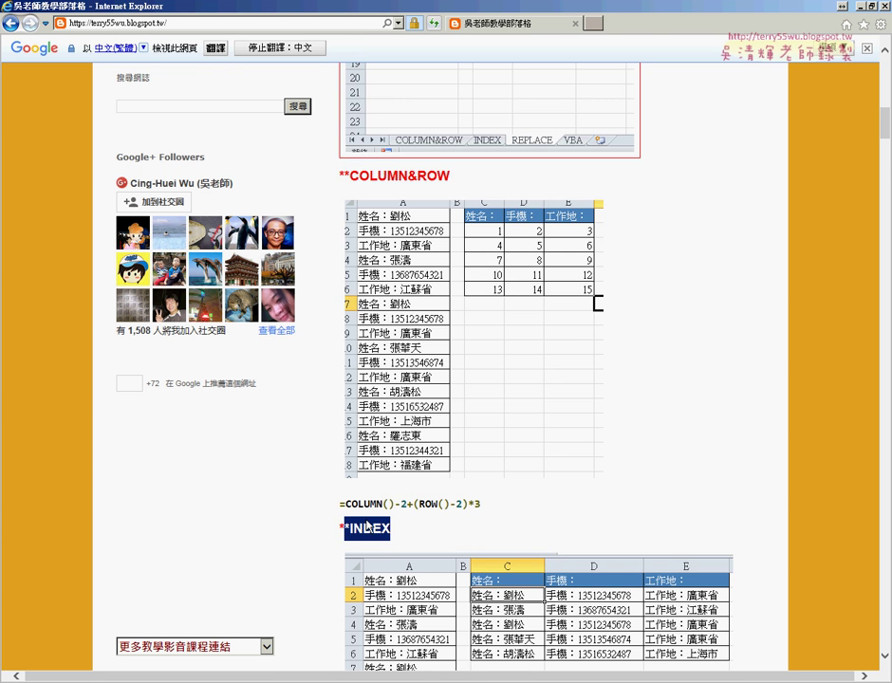
scroll(534, 323, "down", 7)
left_click_drag(415, 242, 722, 264)
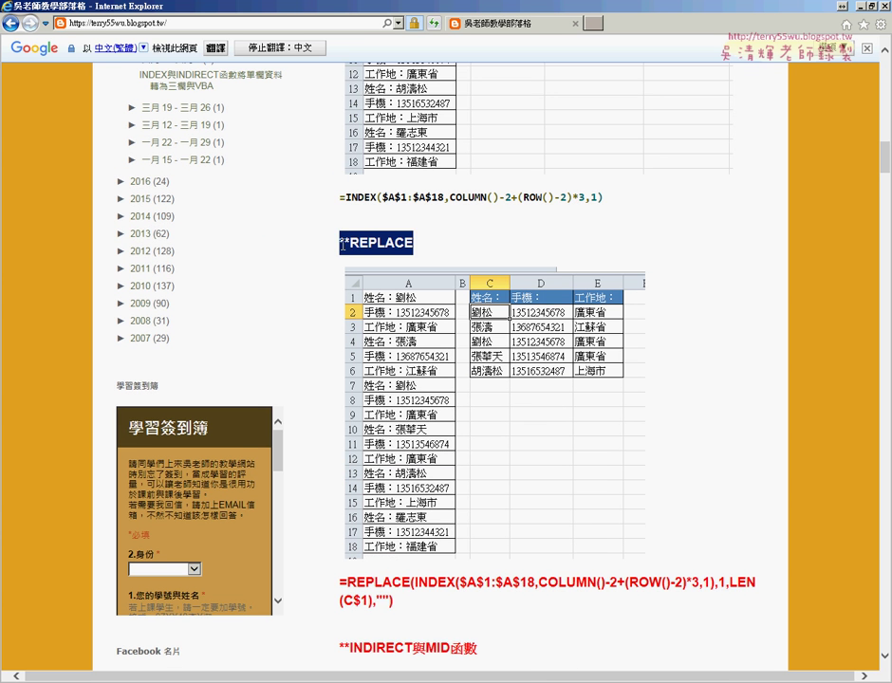
scroll(669, 359, "down", 3)
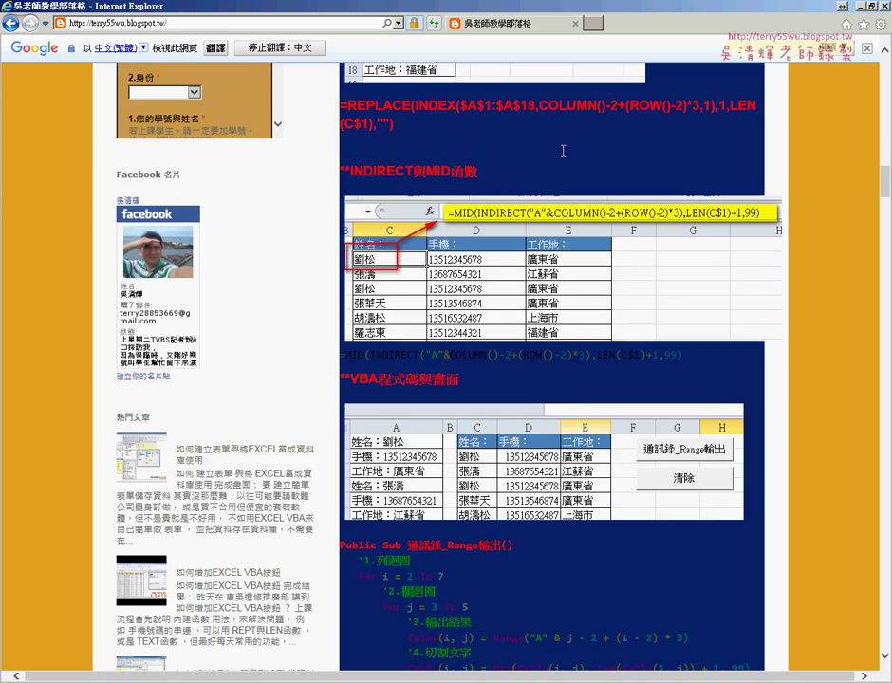
Continue down the blog post past the VBA code section
left_click(628, 299)
scroll(628, 300, "down", 3)
scroll(628, 300, "down", 1)
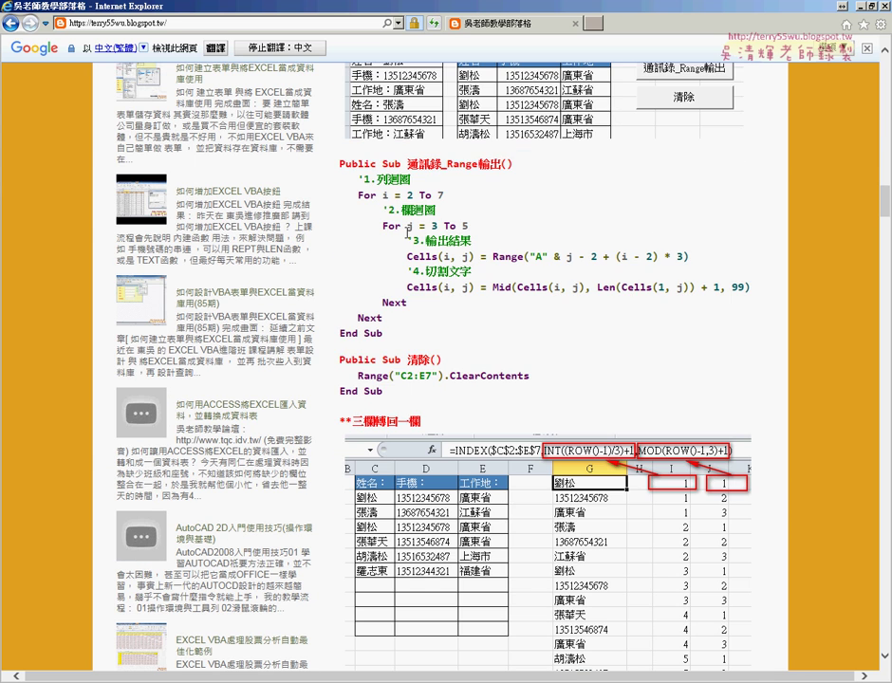
left_click_drag(313, 167, 377, 186)
left_click(461, 387)
scroll(462, 387, "down", 3)
scroll(462, 387, "down", 2)
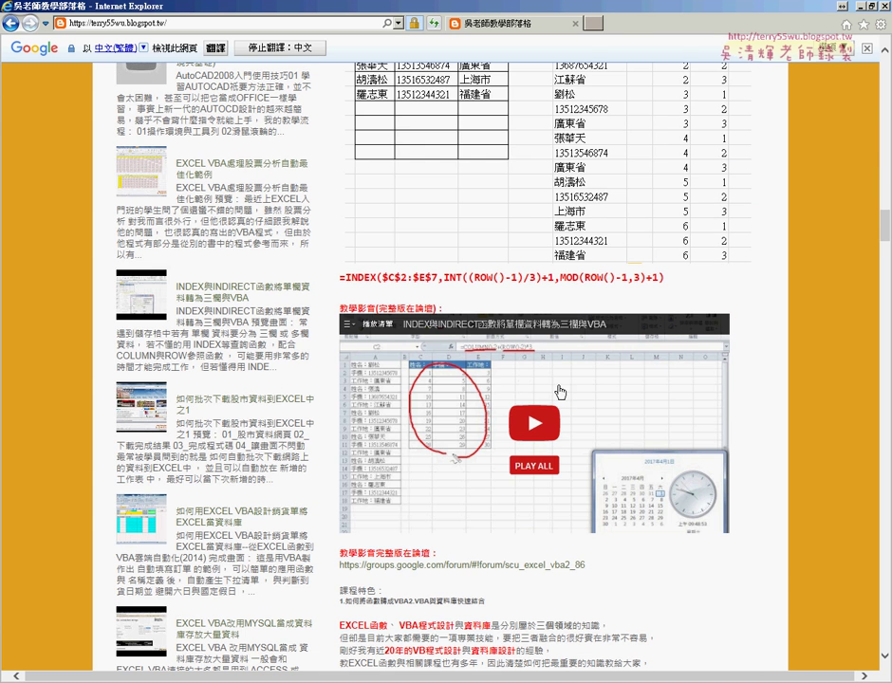
Play the embedded tutorial video, show its five-lesson playlist, then go back to Google results
left_click(542, 435)
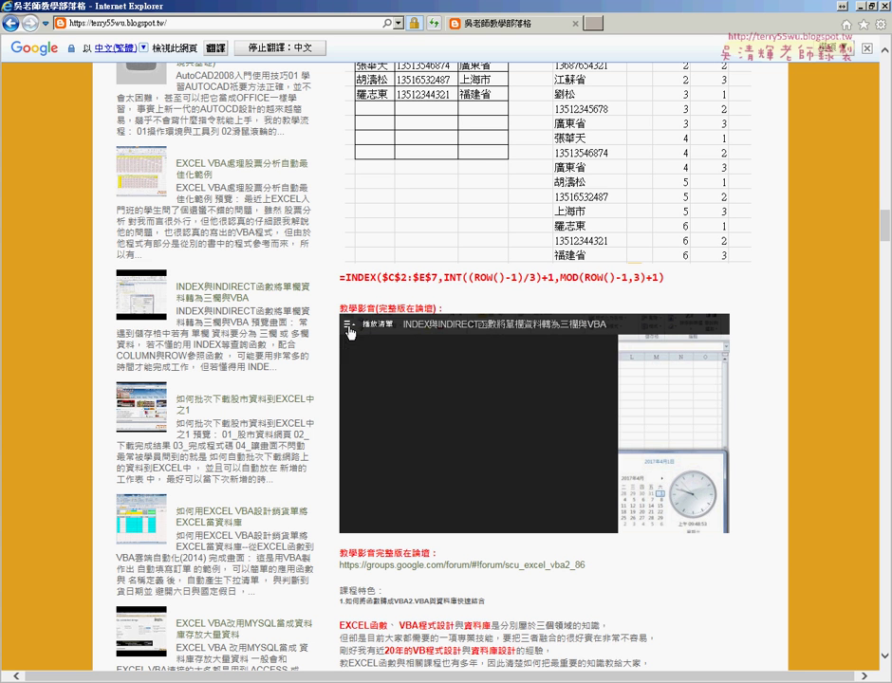
left_click(350, 332)
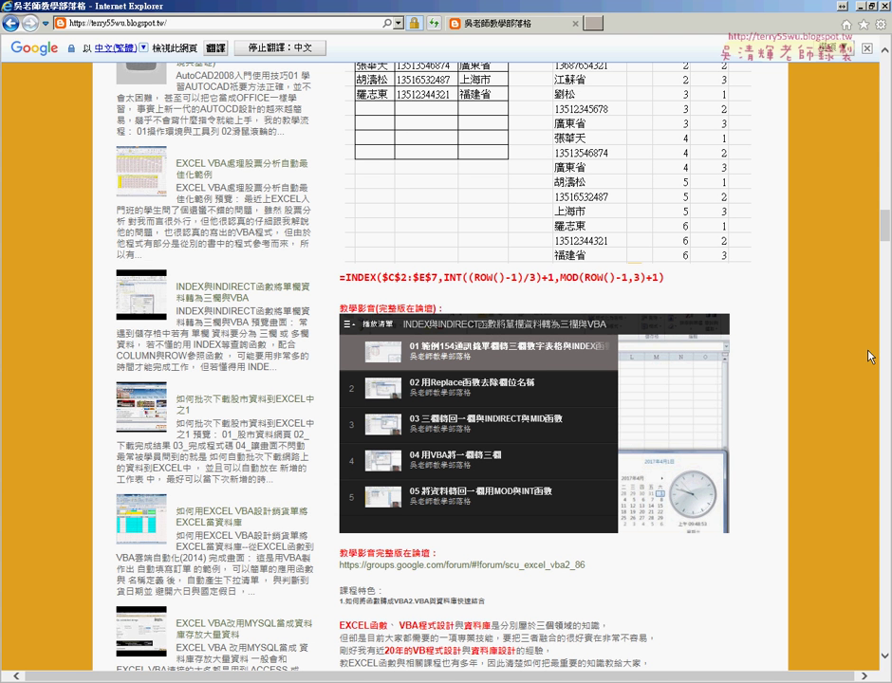
scroll(770, 431, "up", 10)
scroll(446, 380, "up", 3)
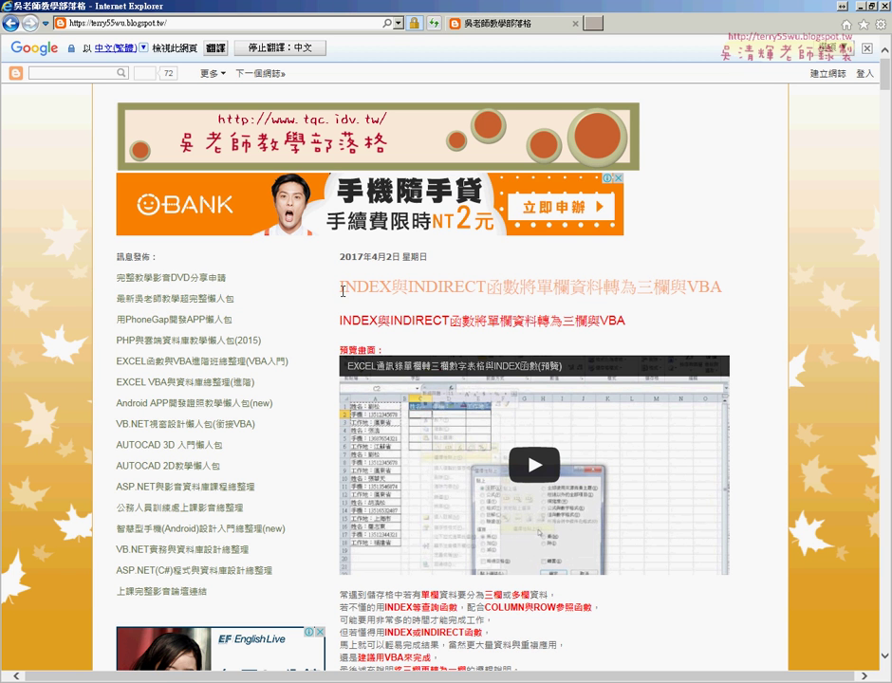
left_click(10, 23)
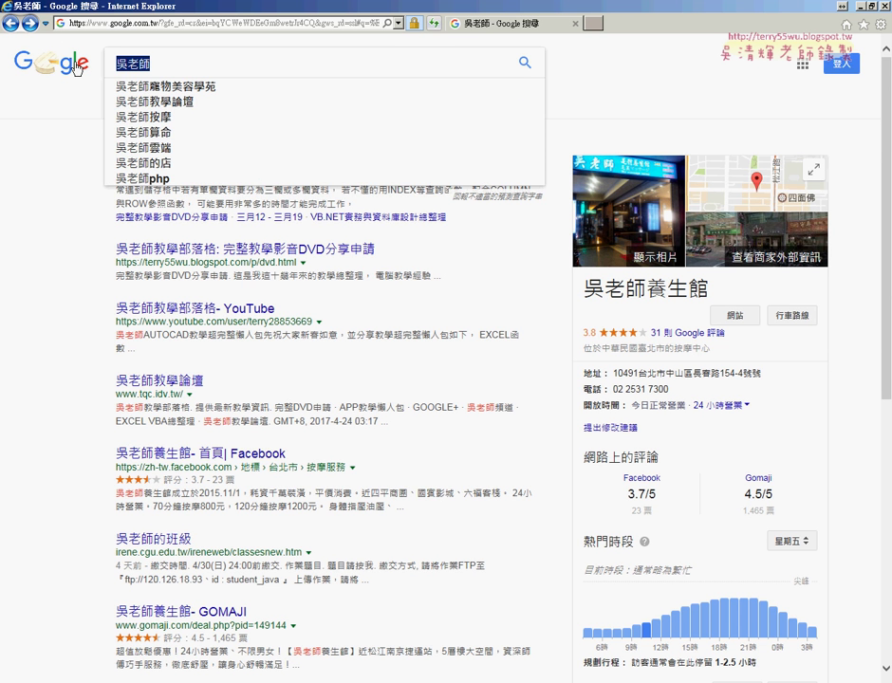
Search Google for the suggestion 'excel vba 教學'
type("E")
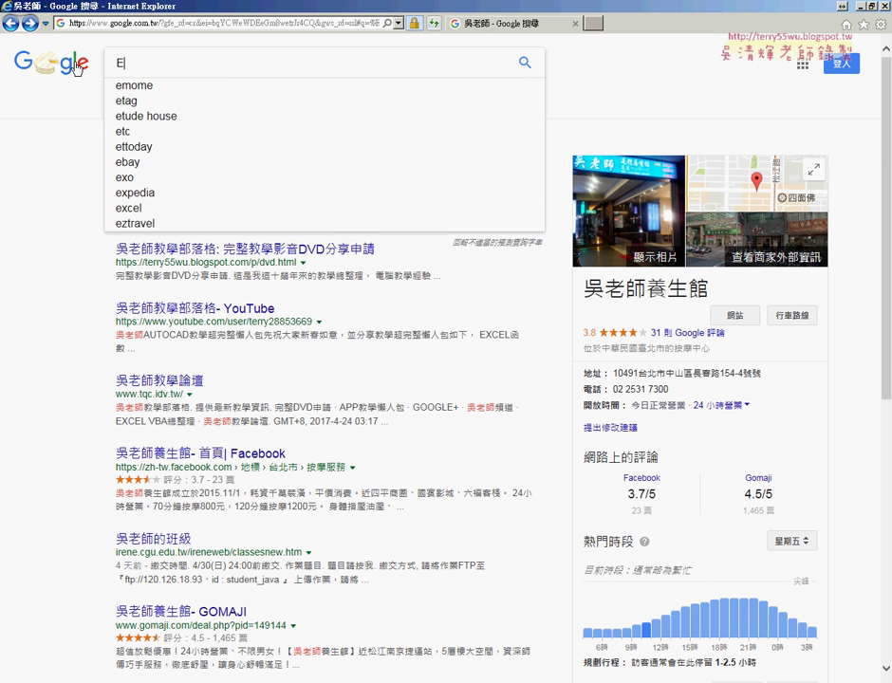
type("X")
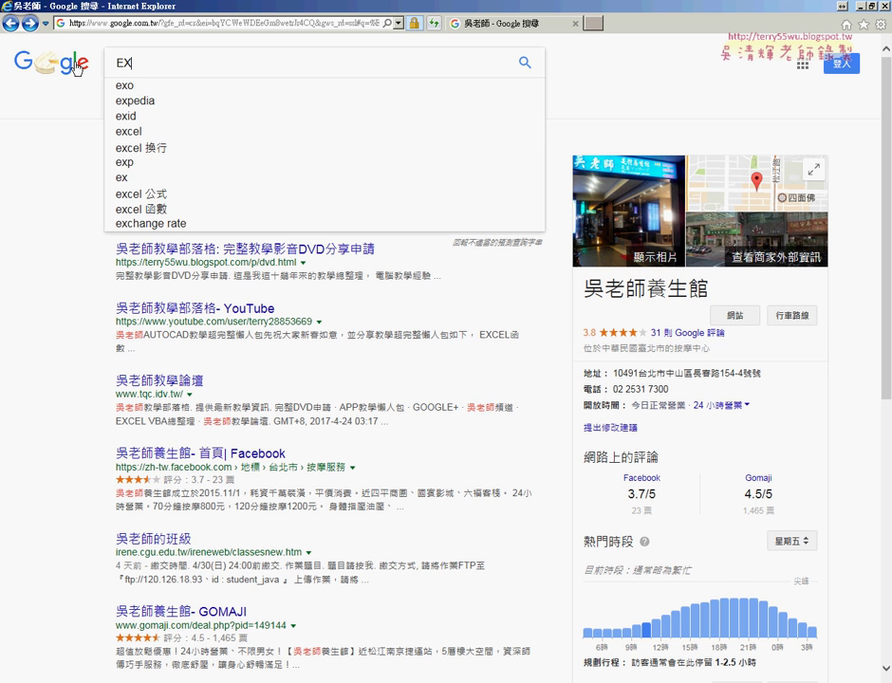
type("CEL")
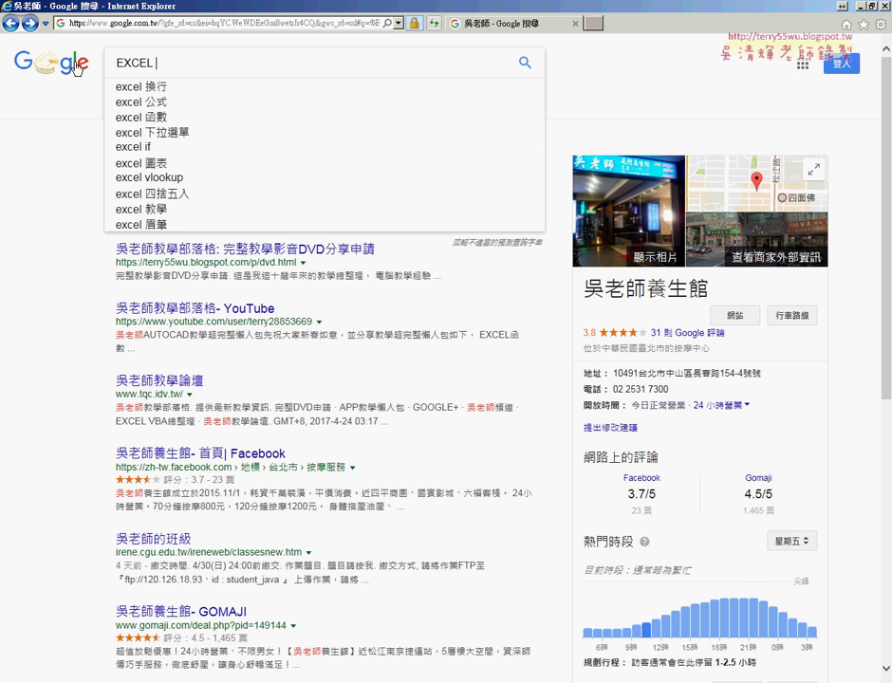
type(" VB")
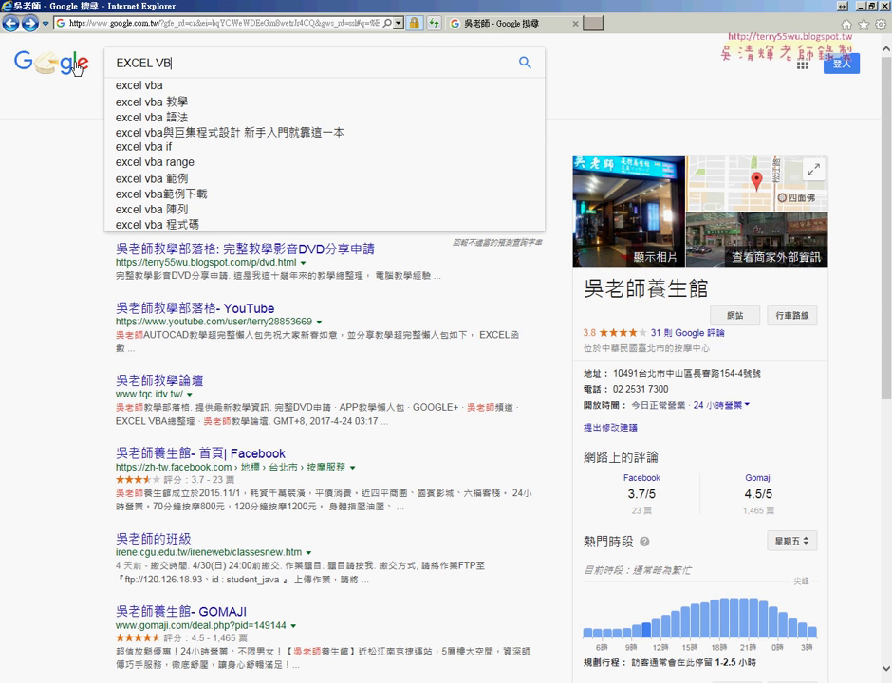
type("A")
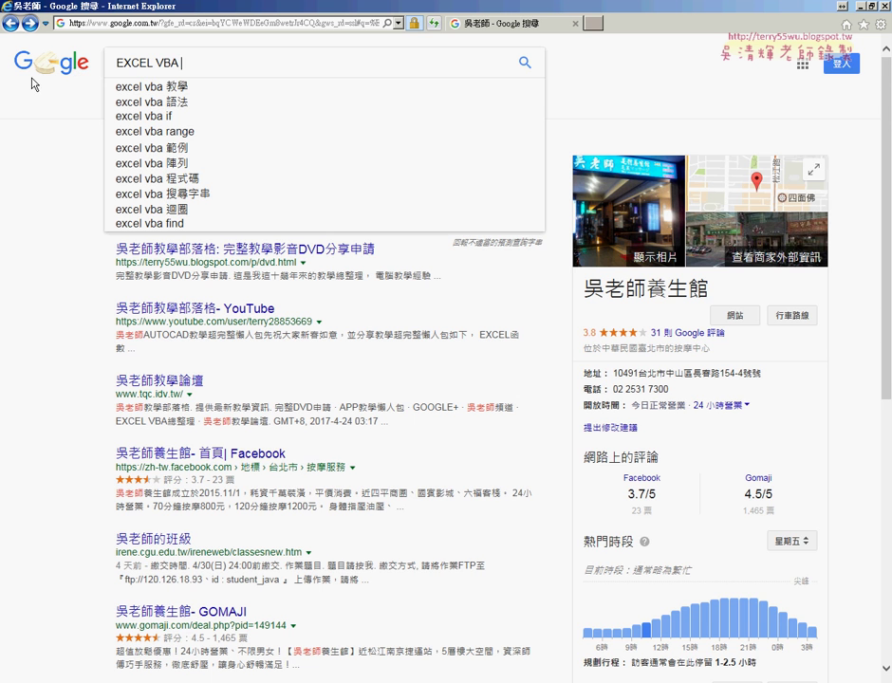
left_click(206, 90)
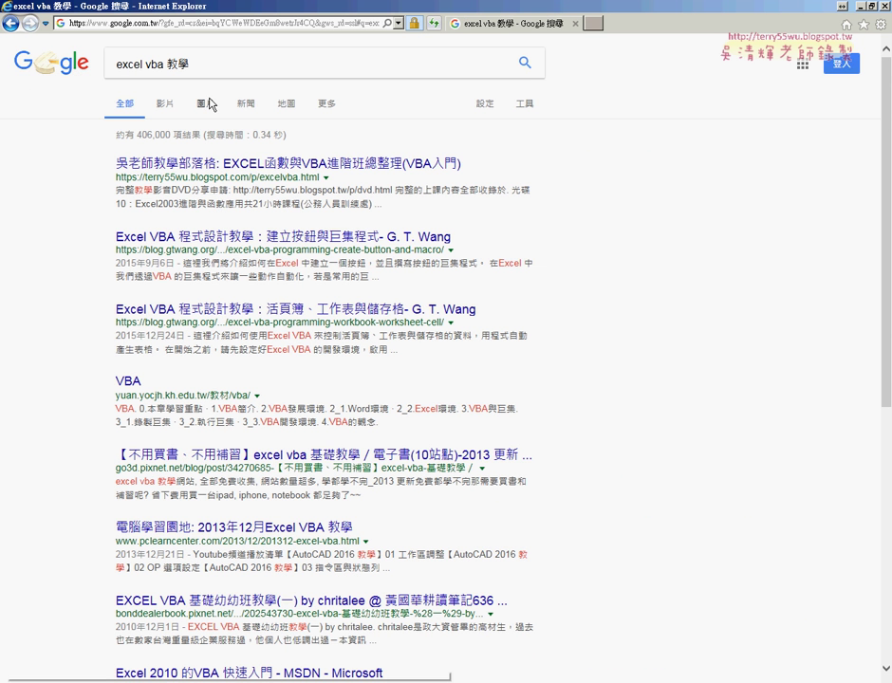
left_click_drag(465, 163, 118, 164)
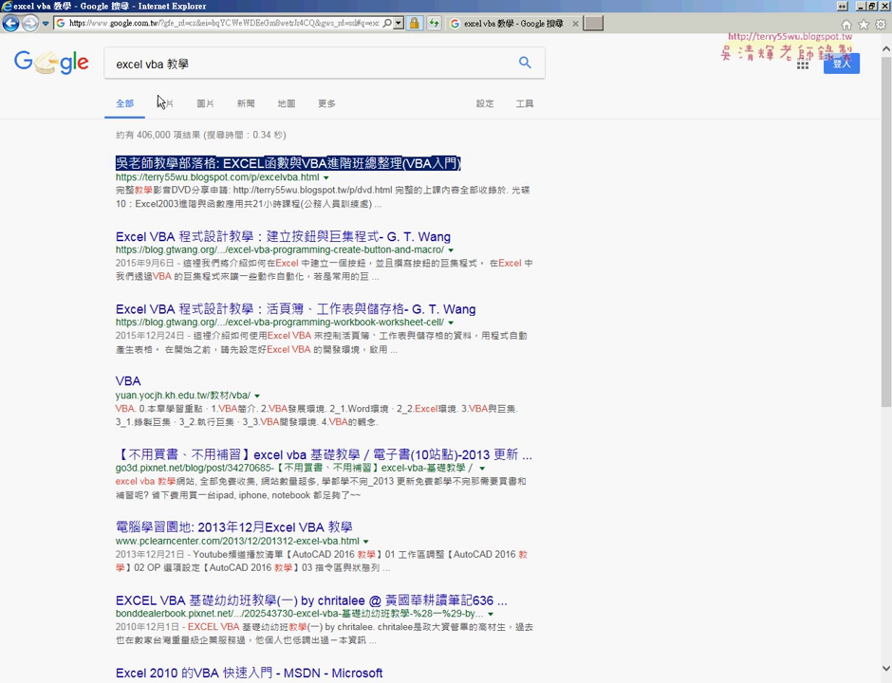
Replace the query with 'APP 開發 教學' and run the search
left_click_drag(163, 64, 116, 64)
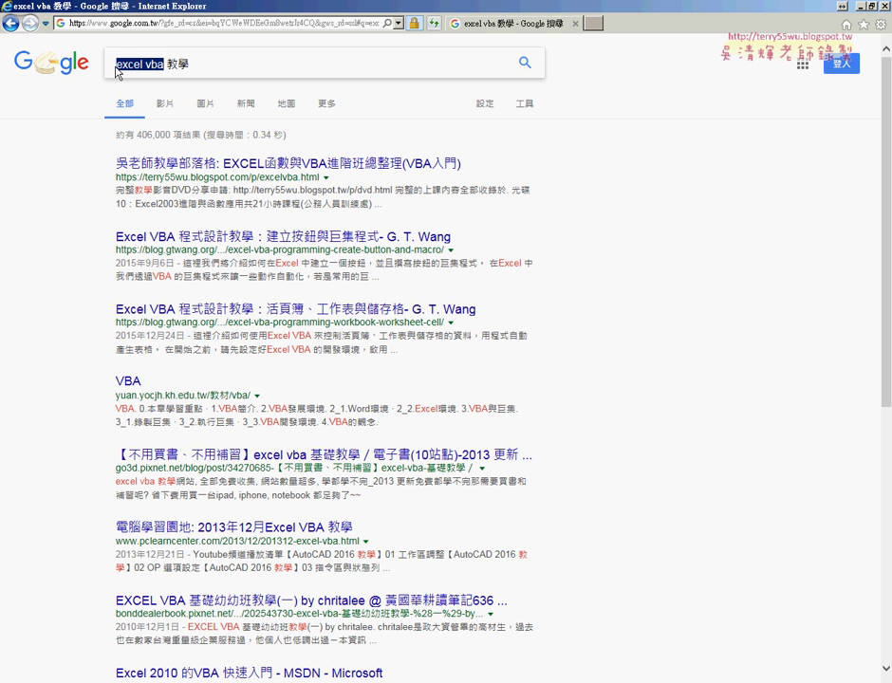
type("A")
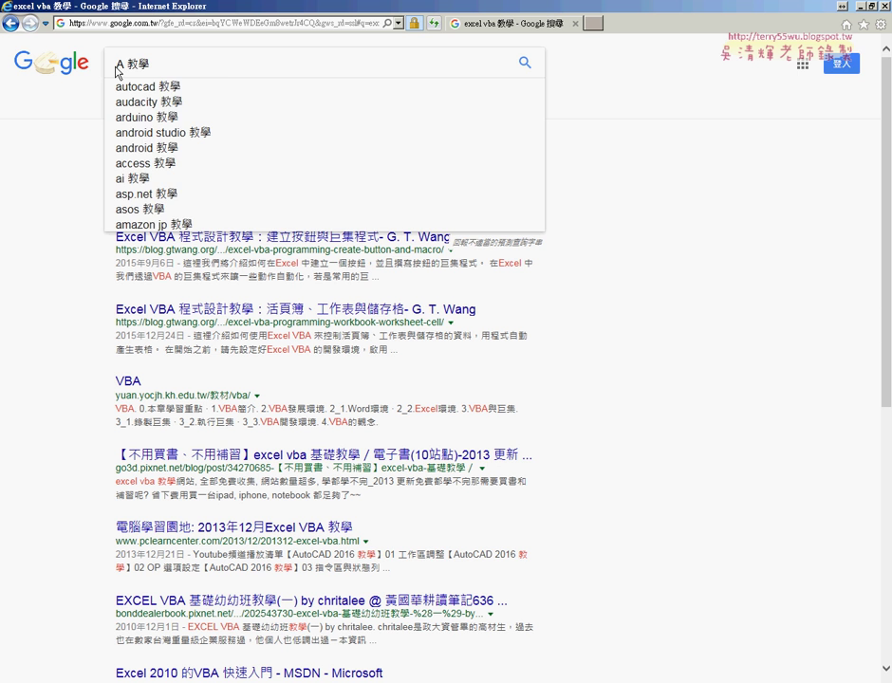
type("PP")
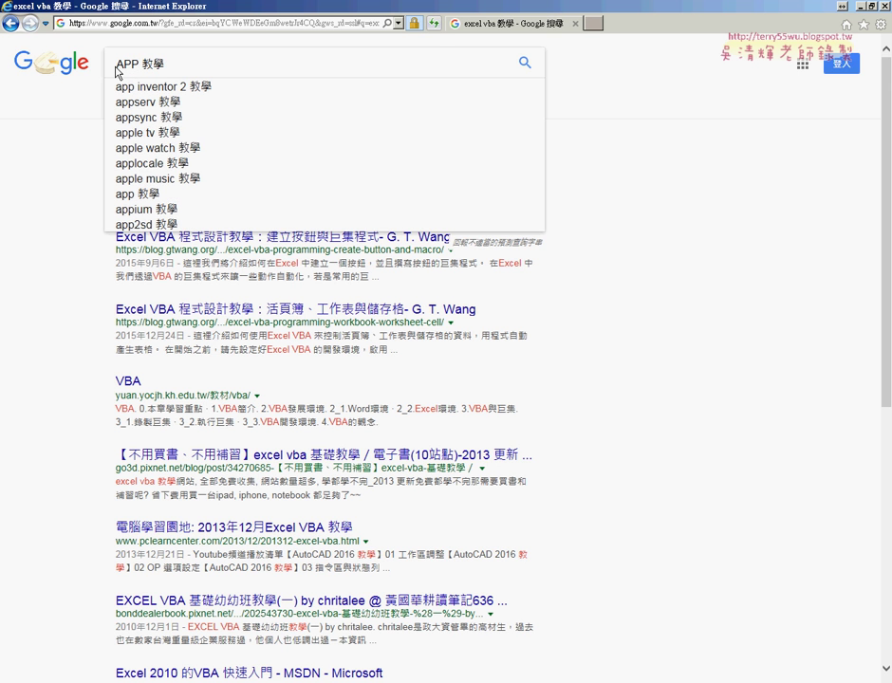
type("開 ")
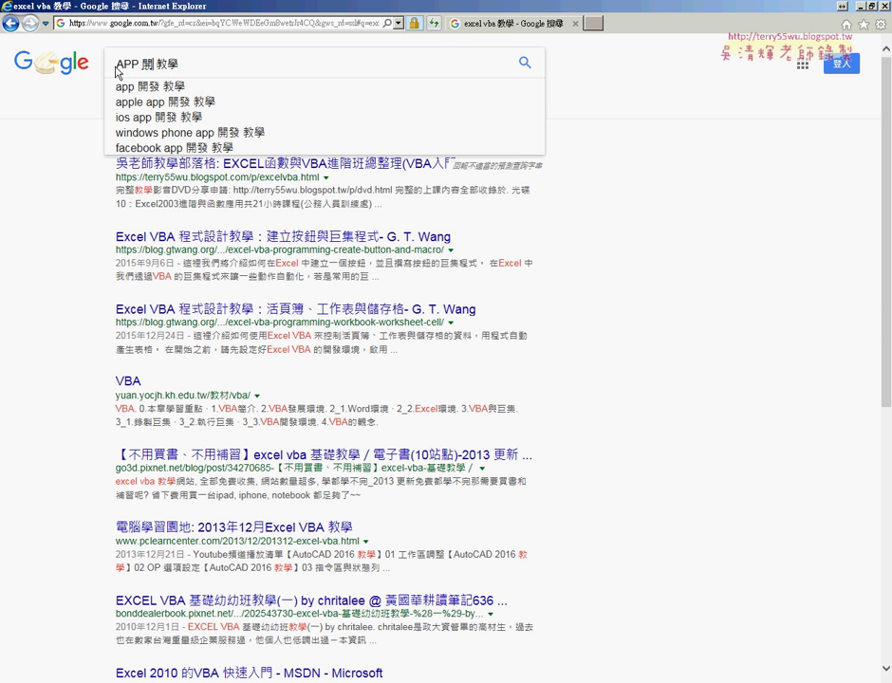
type("發")
key("Return")
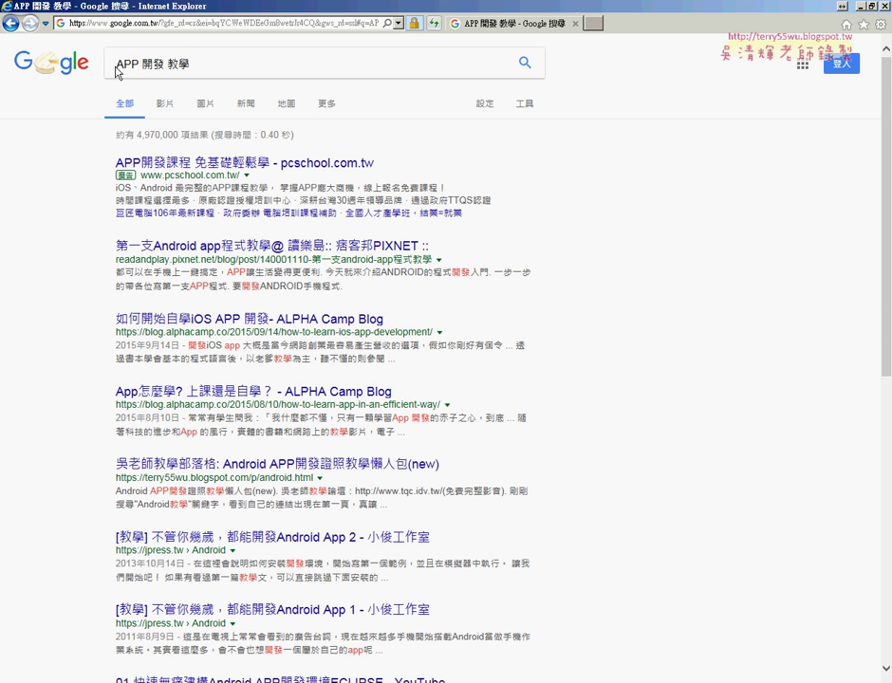
Look over the Android APP tutorial result, then minimize the browser and click Excel cell H17
left_click(152, 63)
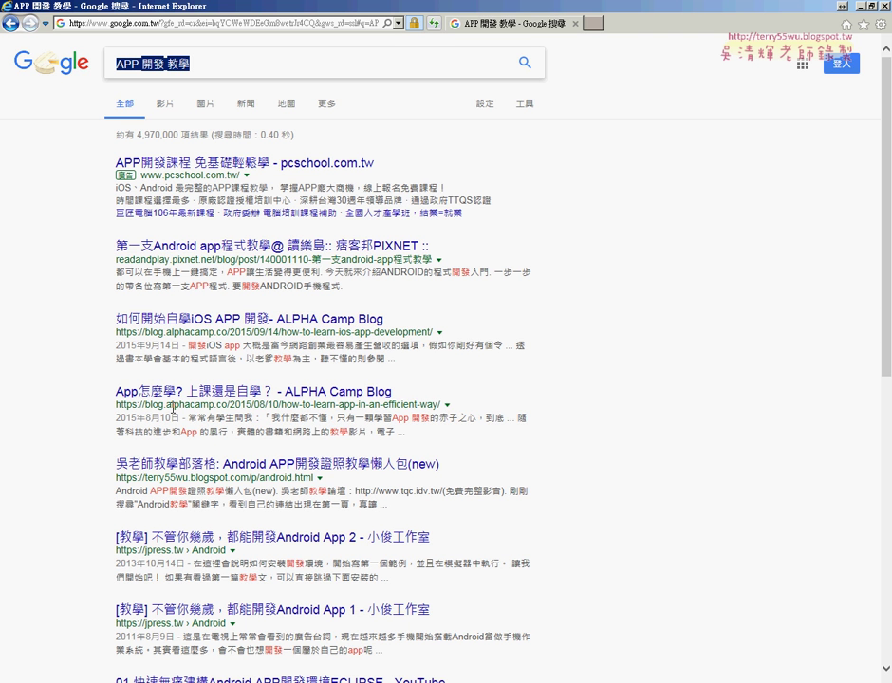
mouse_move(439, 464)
left_mouse_down()
mouse_move(105, 463)
mouse_move(118, 466)
left_mouse_up()
scroll(11, 438, "down", 3)
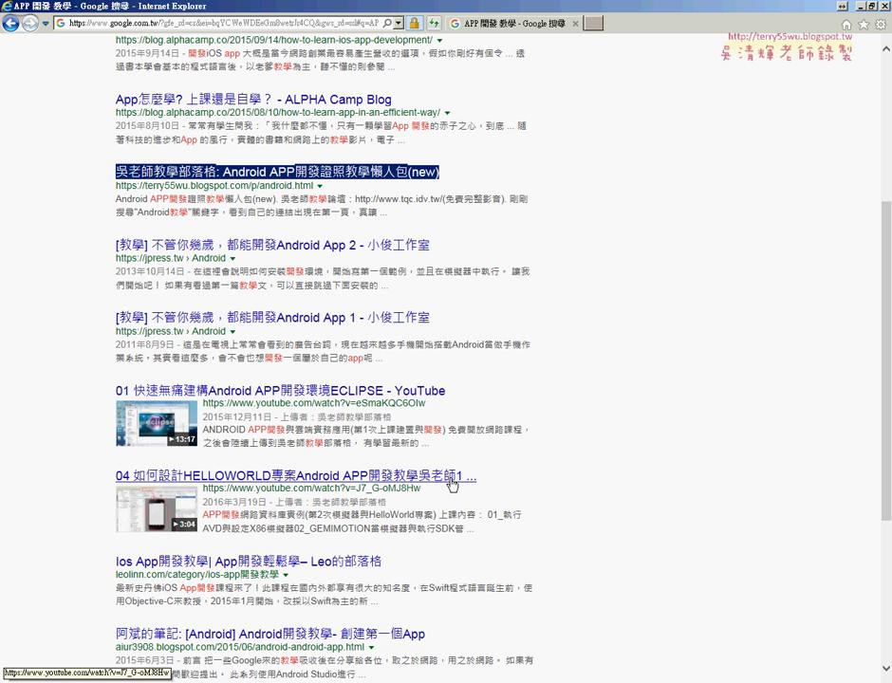
left_click(861, 7)
left_click(504, 404)
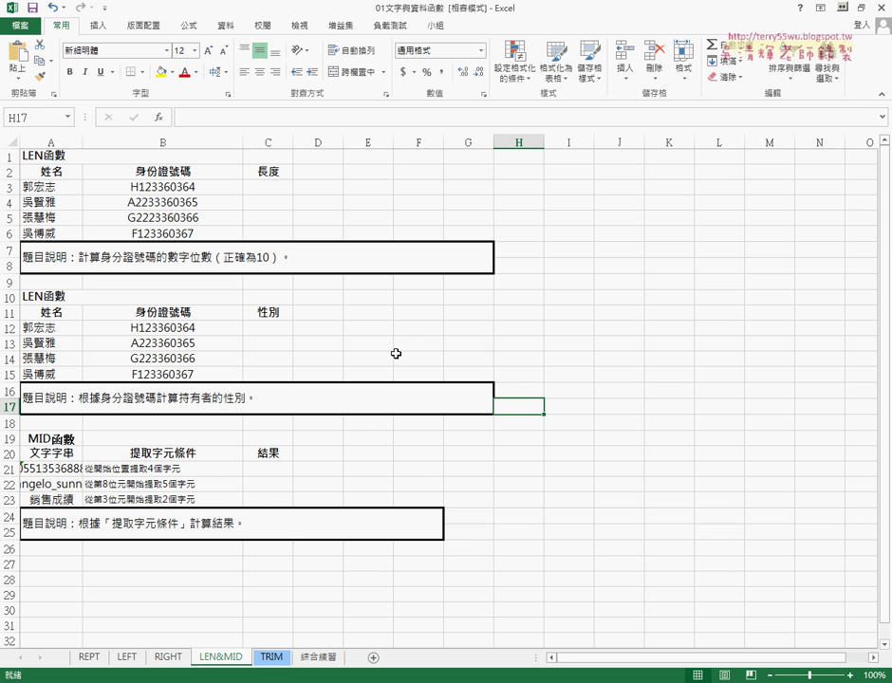
Browse the REPT and 綜合練習 sheets, then select C3 on LEN&MID beside the B3:B6 IDs
left_click(88, 656)
left_click(319, 656)
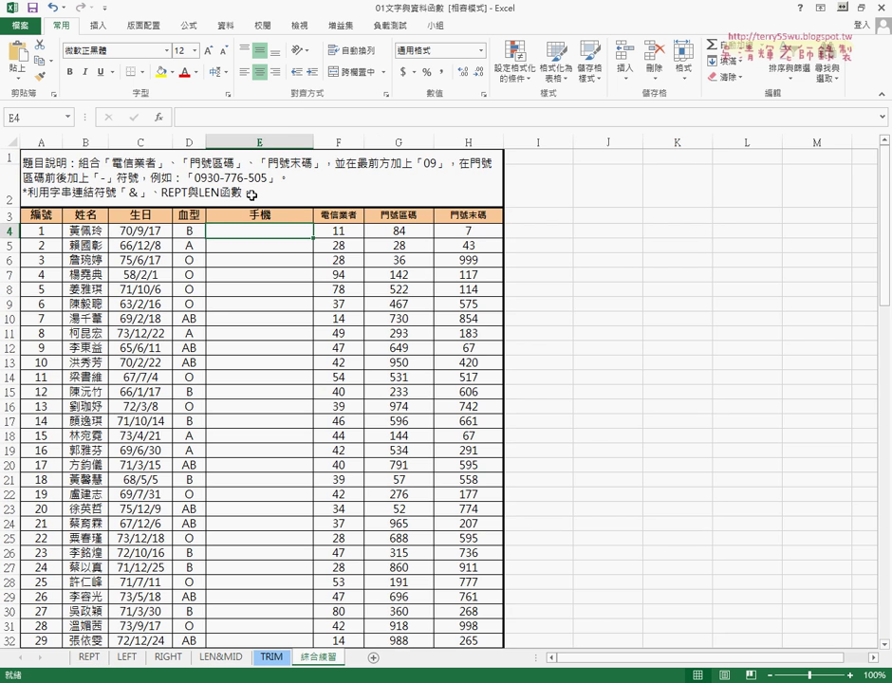
left_click(204, 195)
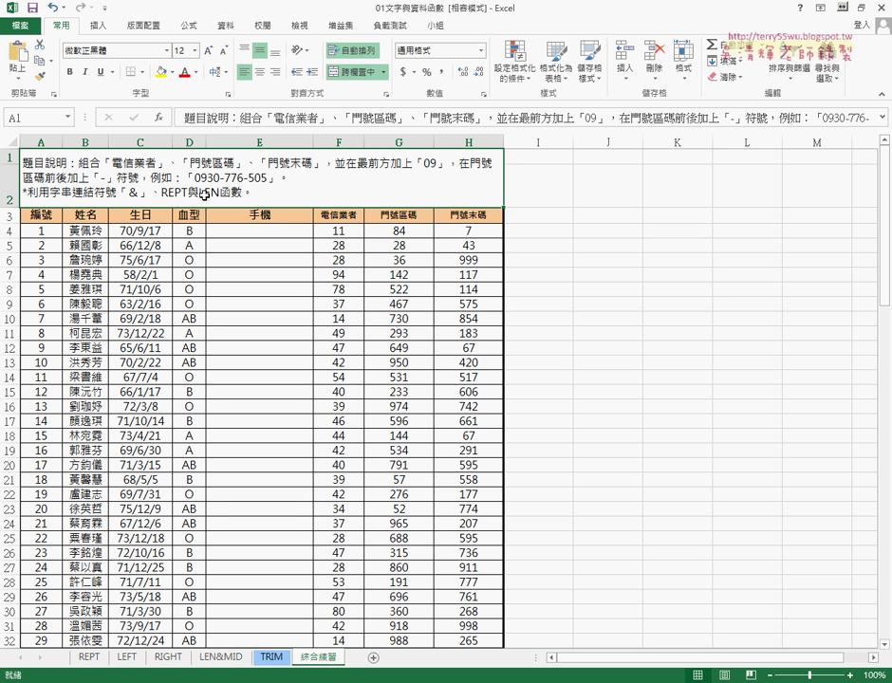
left_click(224, 661)
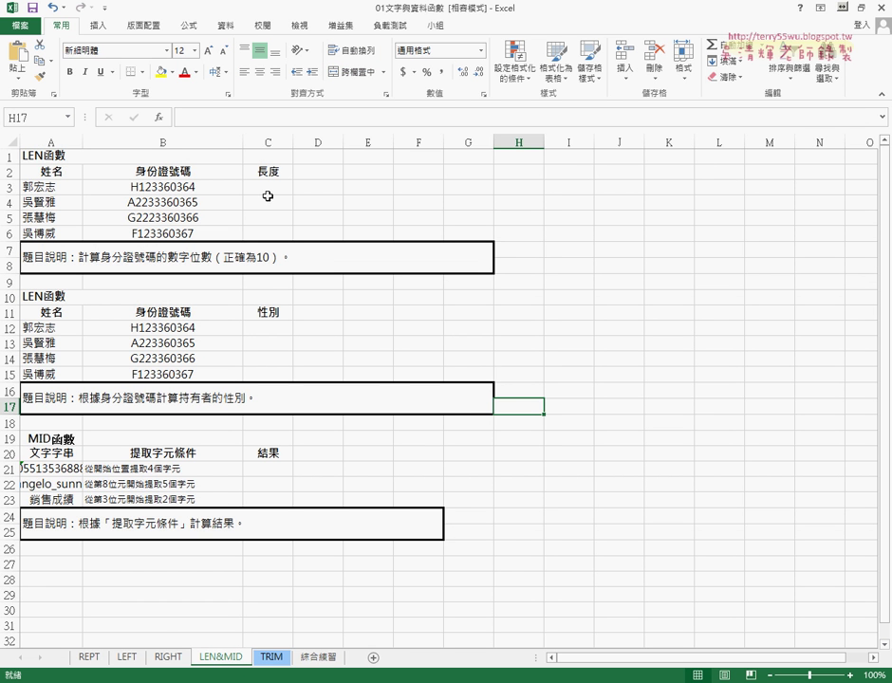
left_click(270, 188)
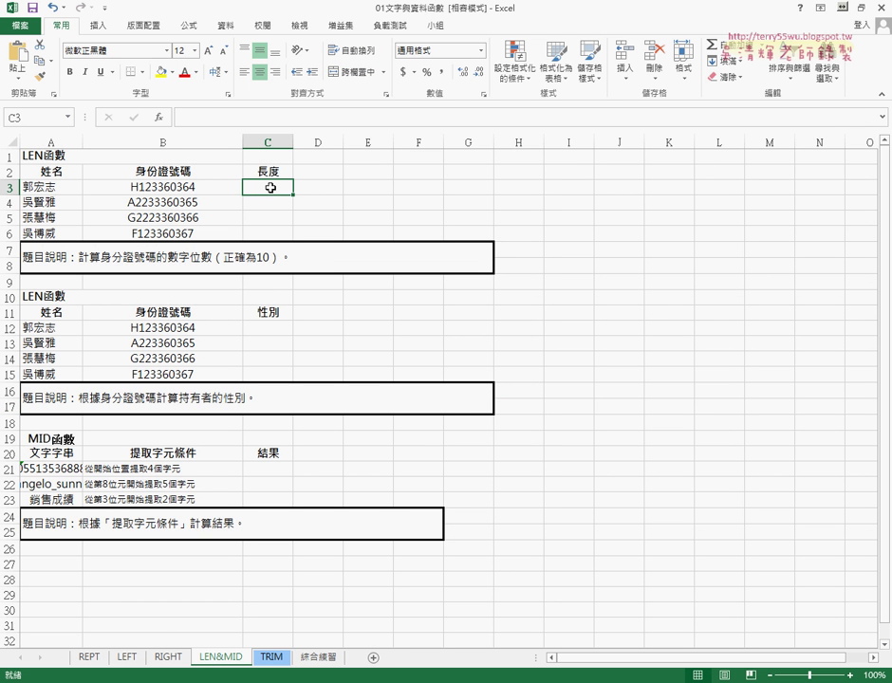
left_click_drag(166, 187, 180, 233)
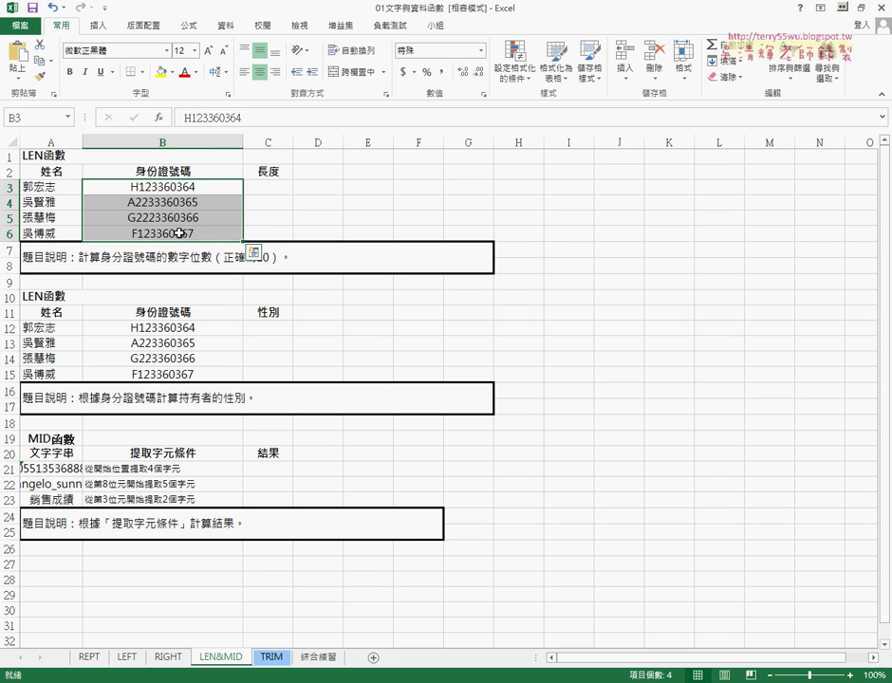
left_click(271, 190)
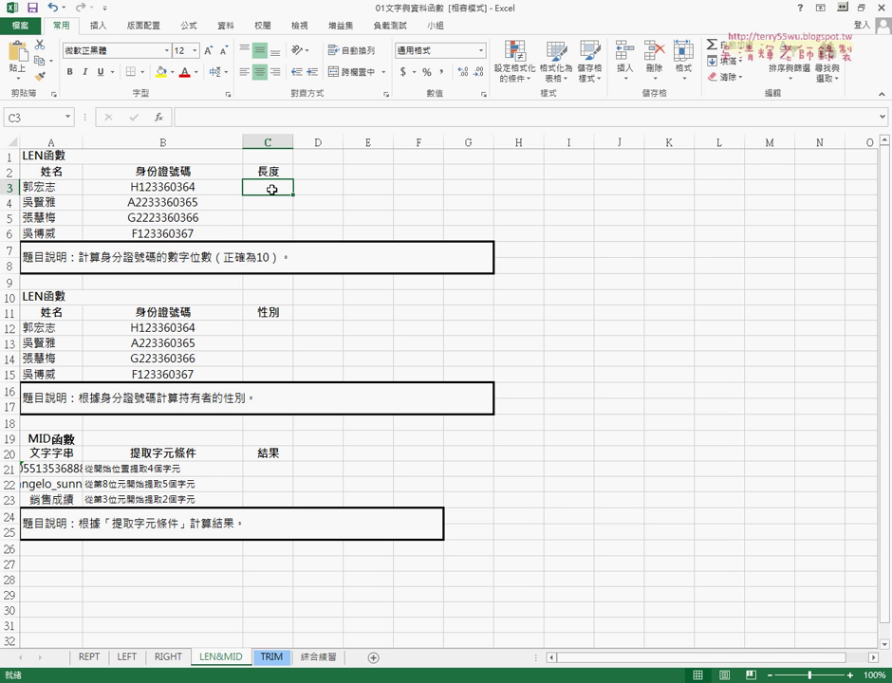
Pick the LEN function from the 文字 category in Insert Function for C3
left_click(158, 117)
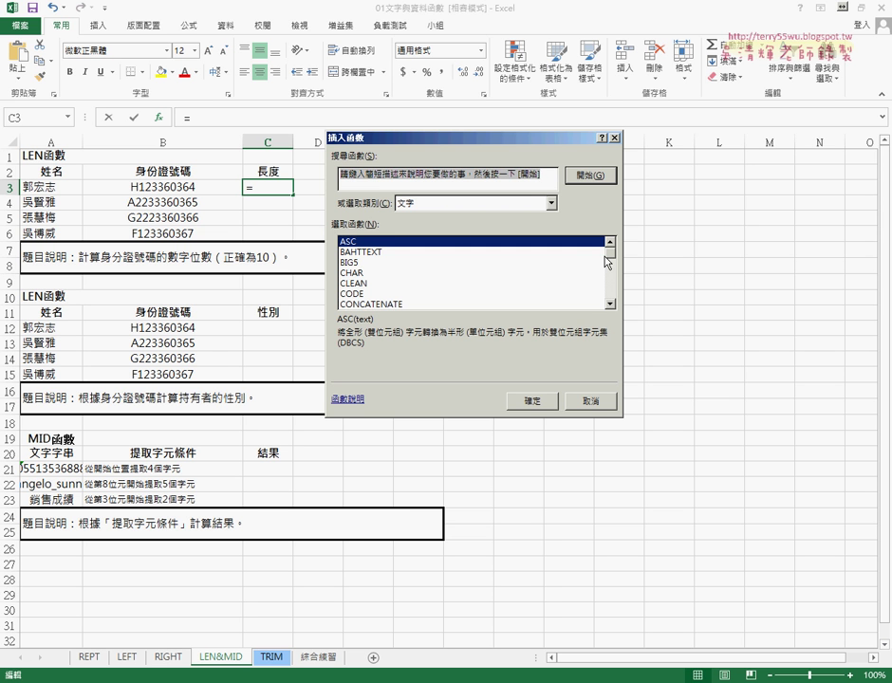
left_click(471, 203)
left_click(473, 207)
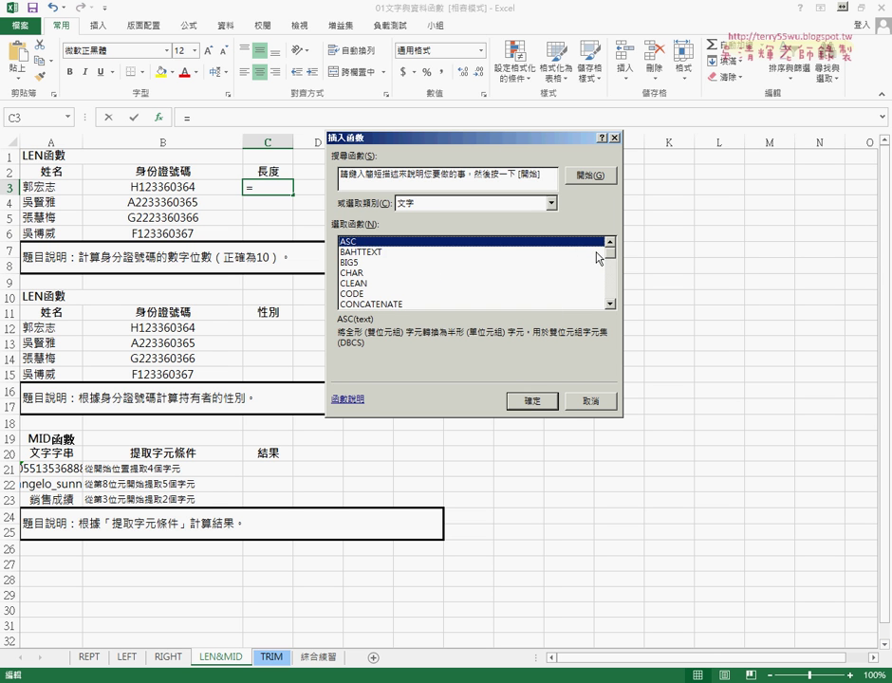
left_click_drag(610, 252, 611, 263)
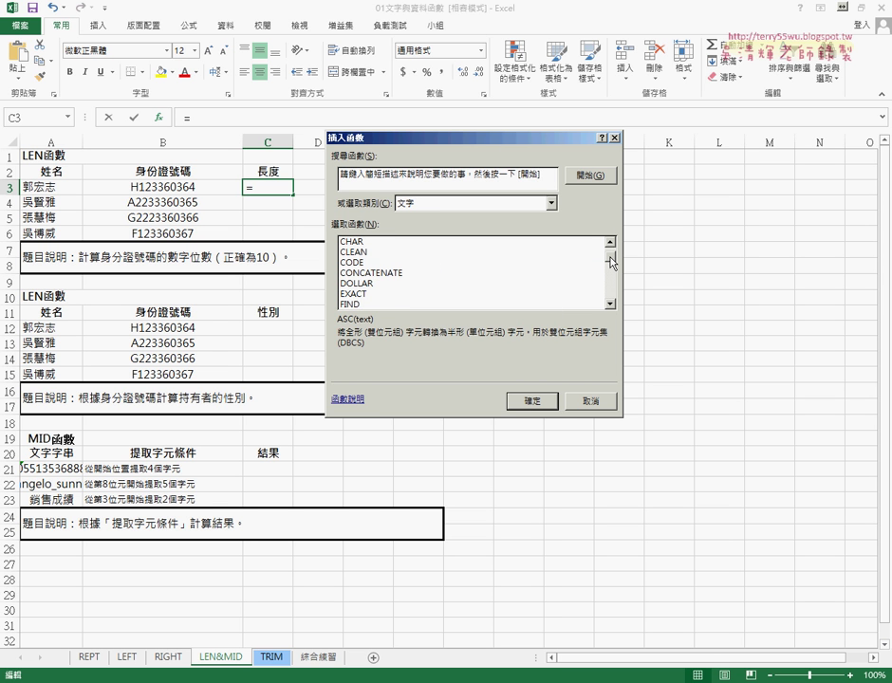
double_click(611, 305)
double_click(611, 305)
double_click(611, 304)
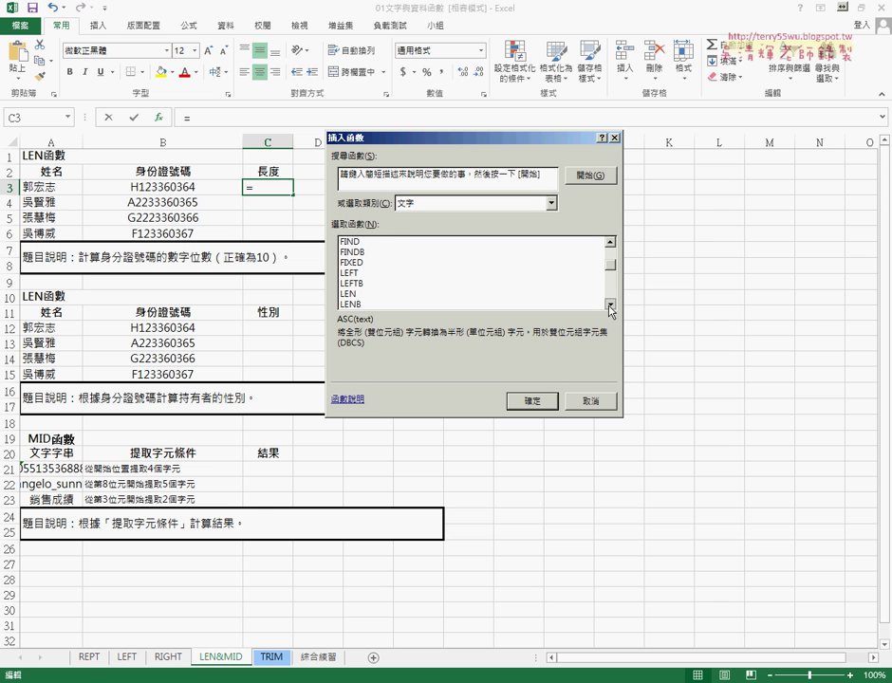
double_click(611, 305)
left_click(368, 273)
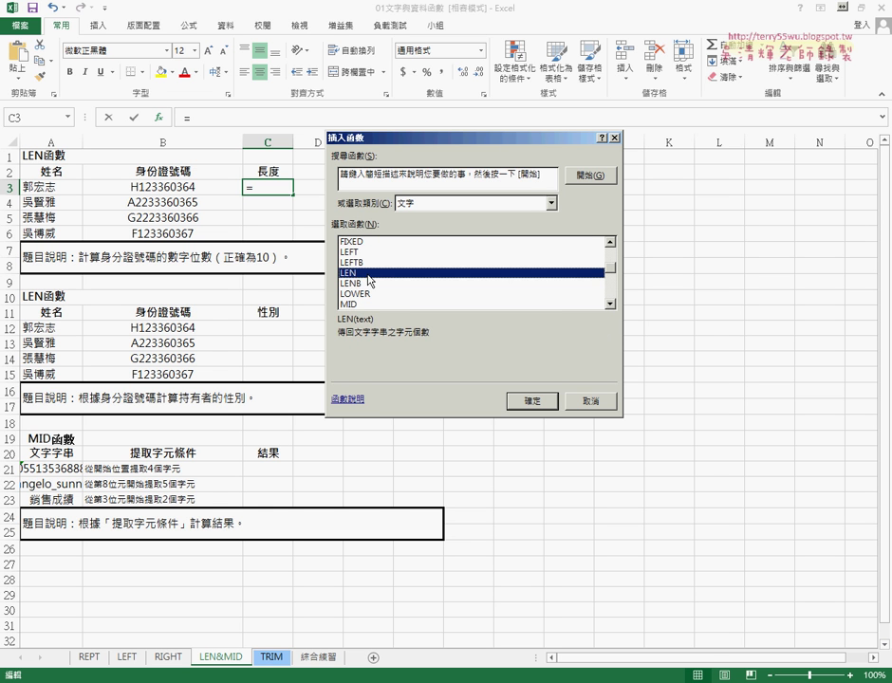
left_click(364, 283)
left_click(364, 275)
left_click(535, 402)
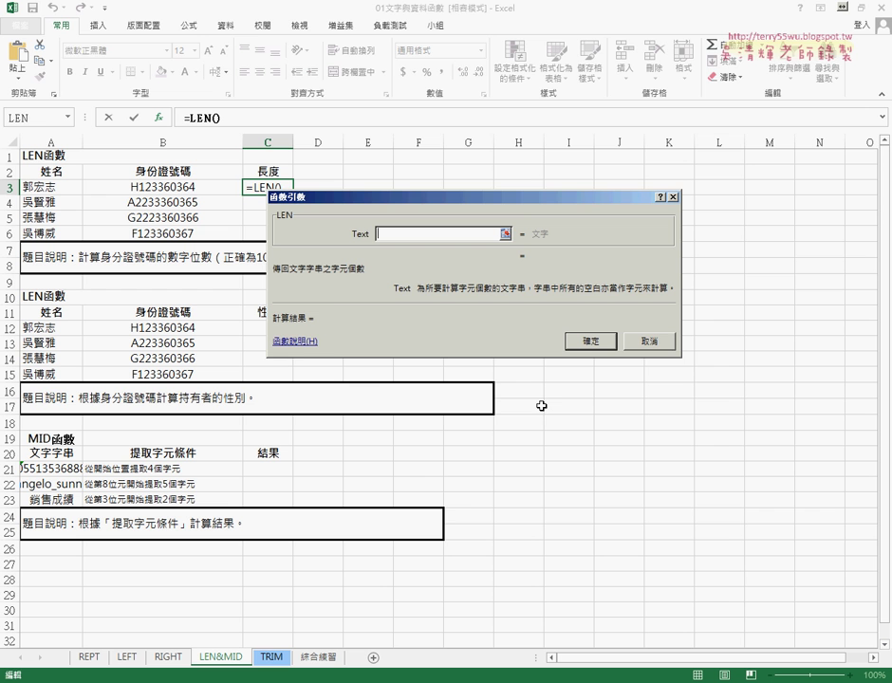
Set LEN's Text to B3 and fill C3 down to C6, giving 10, 11, 11, 10
left_click(187, 190)
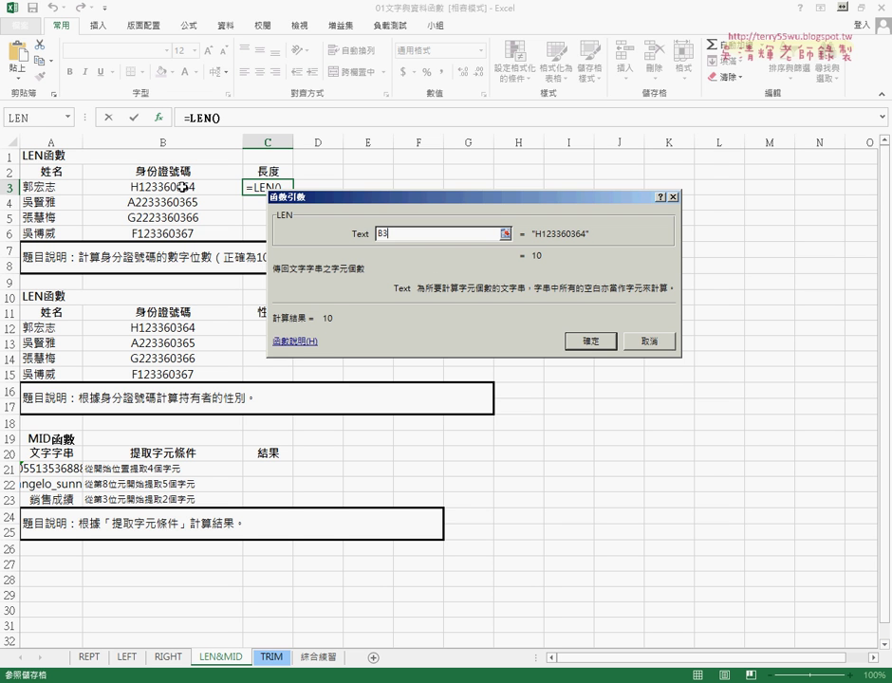
left_click(590, 346)
left_click_drag(293, 194, 293, 236)
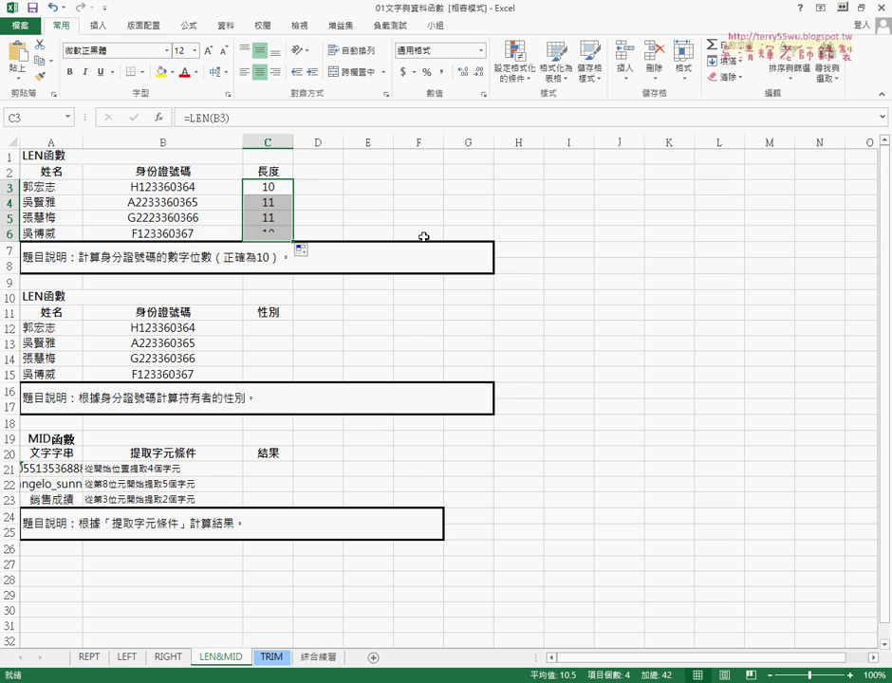
left_click(265, 193)
left_click_drag(271, 200, 268, 217)
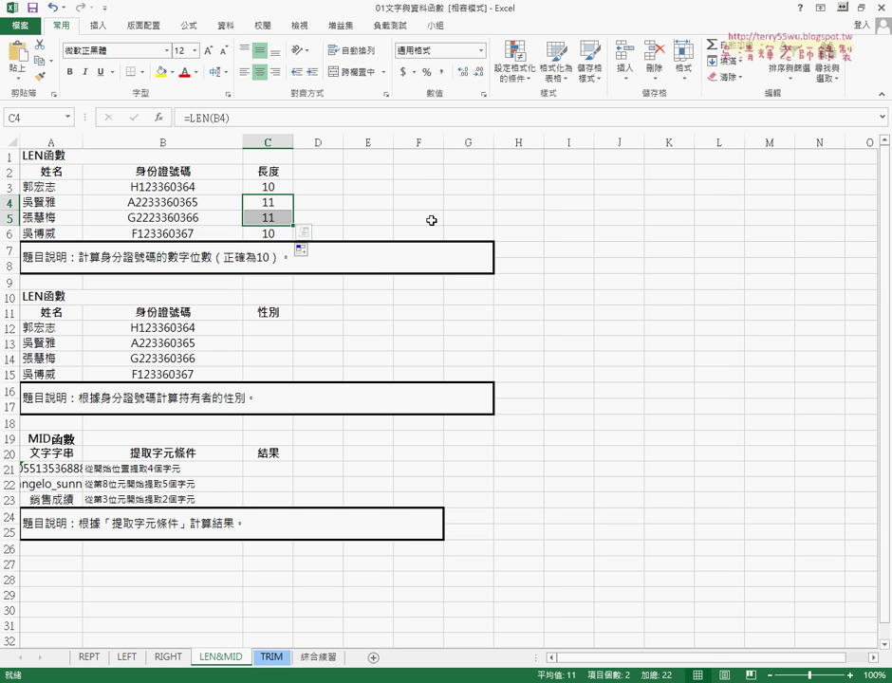
For cell D3, choose the IF function from the 邏輯 category
left_click(331, 188)
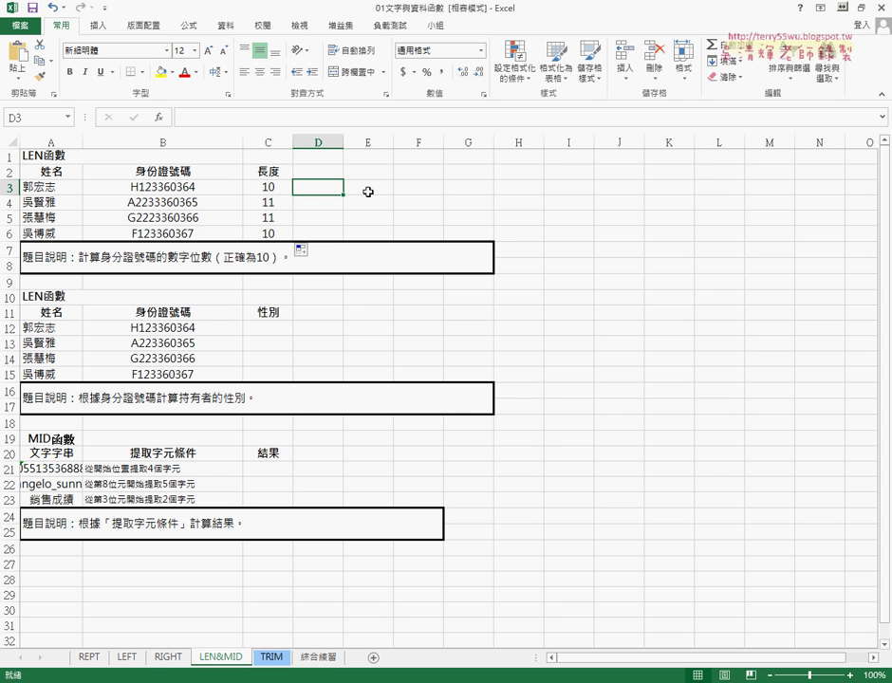
left_click(159, 117)
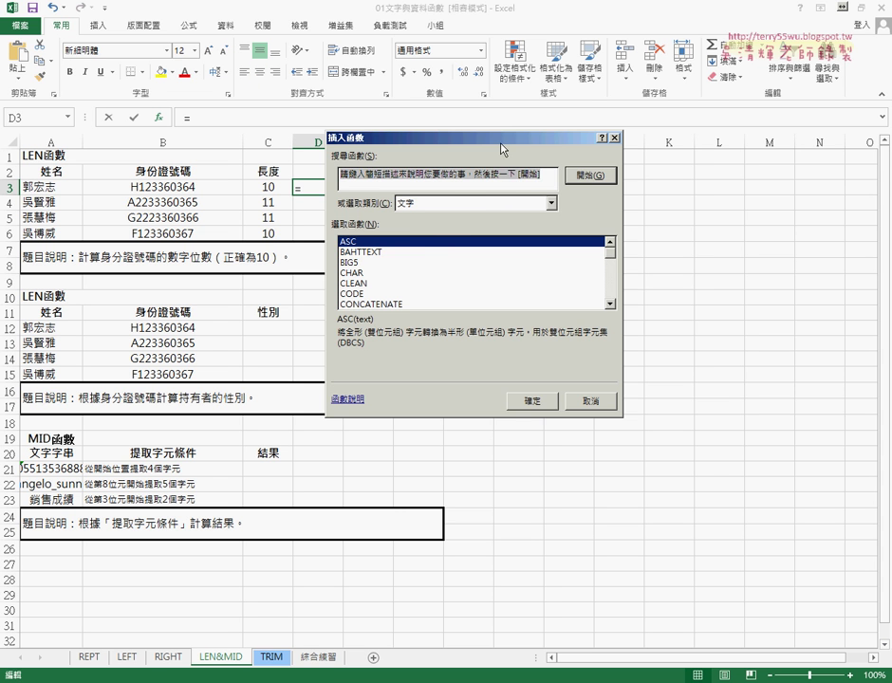
left_click_drag(503, 149, 591, 119)
left_click(563, 176)
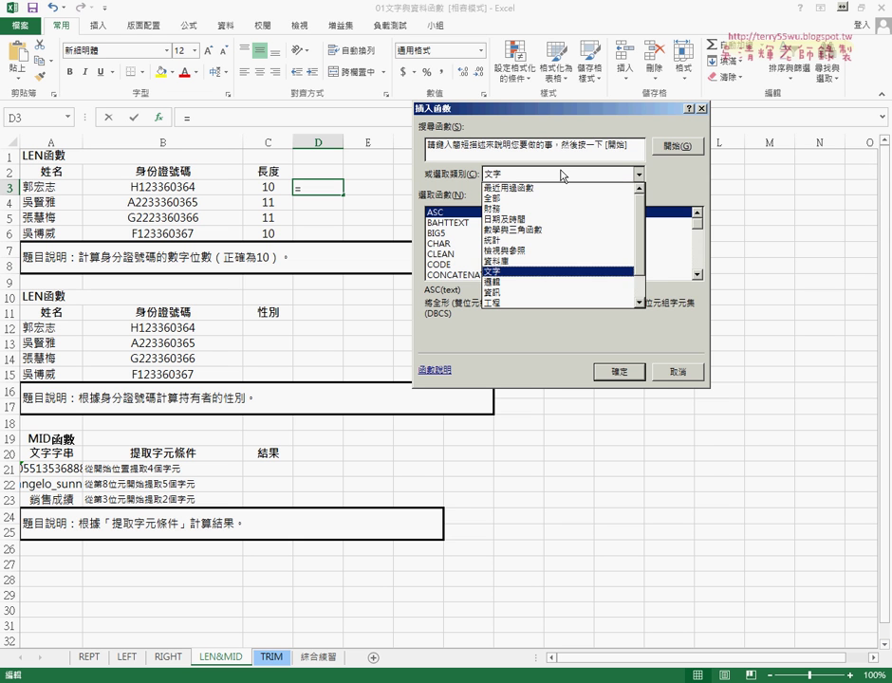
left_click(501, 283)
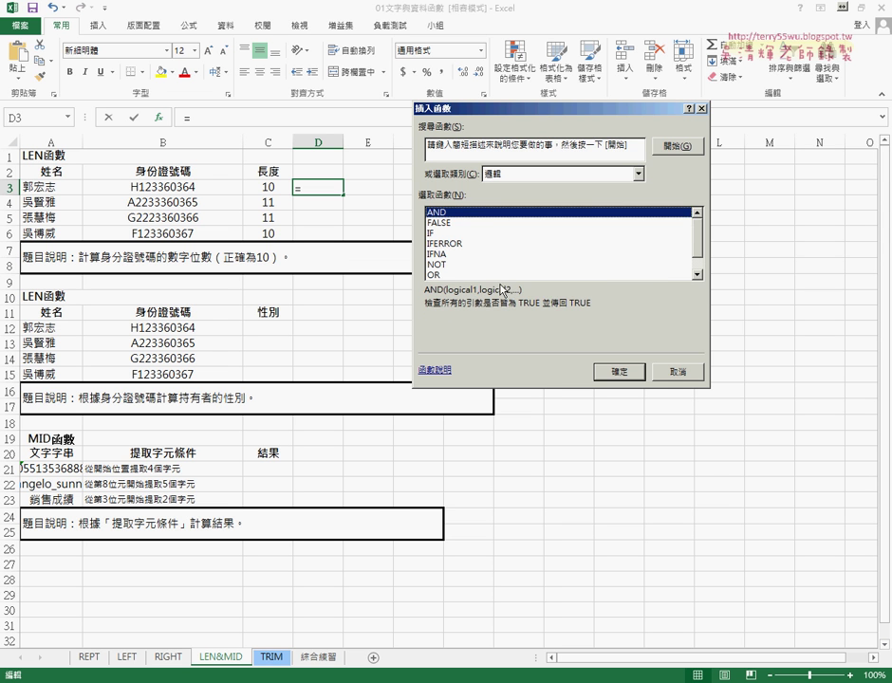
left_click(431, 234)
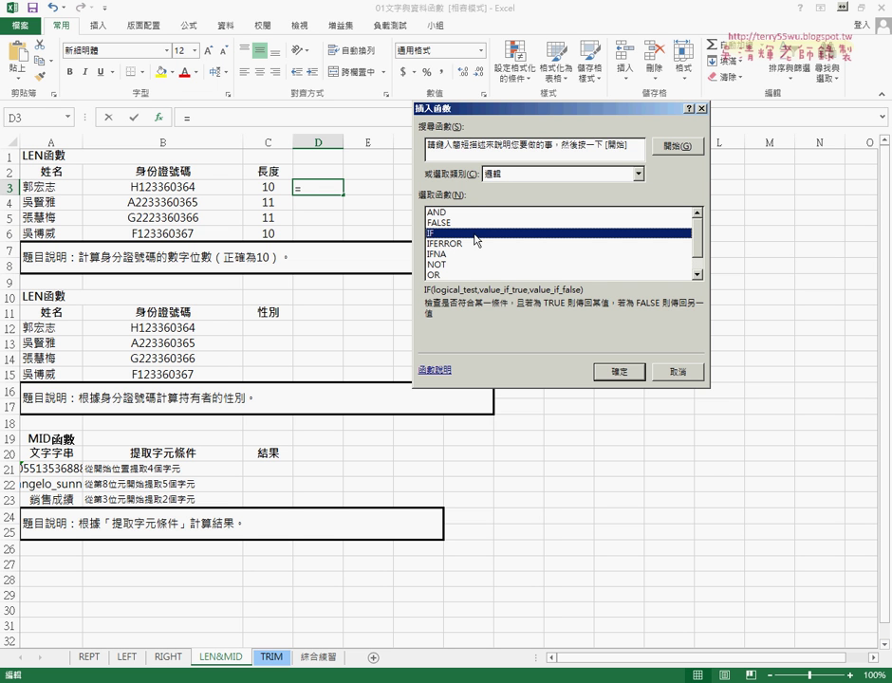
double_click(477, 241)
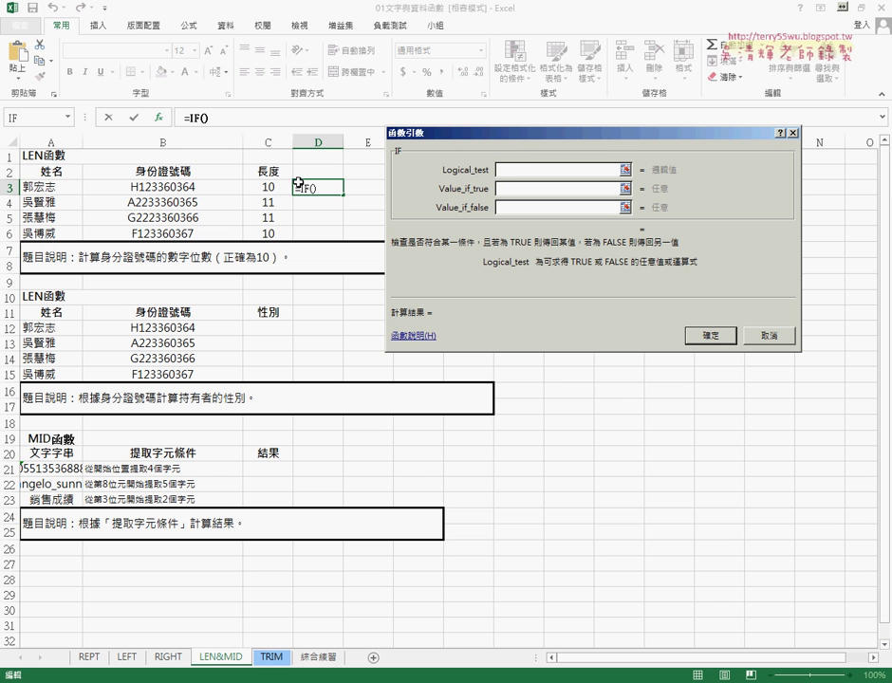
Enter IF arguments C3=10, "Y" and "N" and confirm the formula in D3
left_click(289, 187)
type("=")
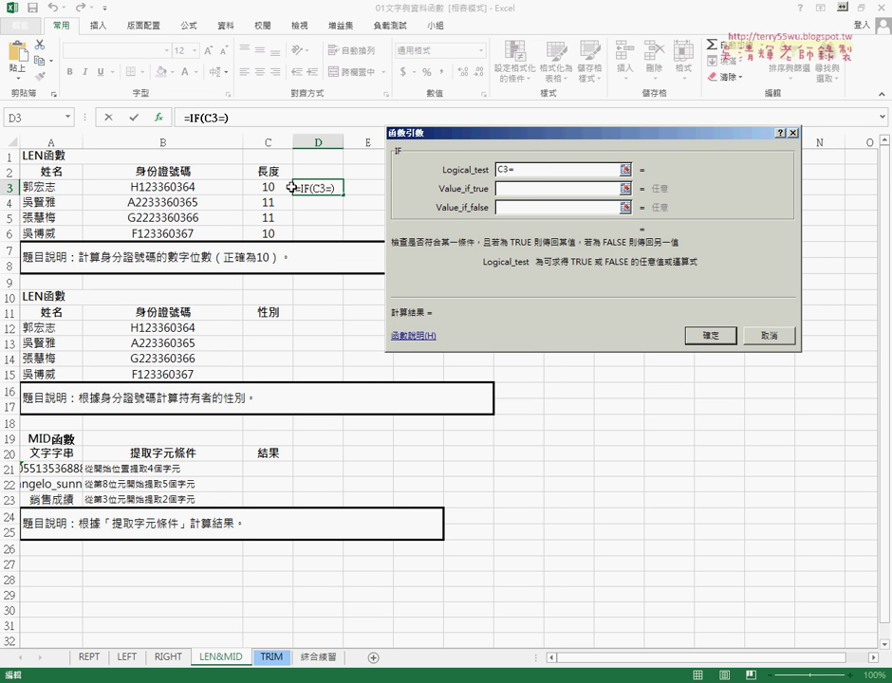
type("10")
left_click(513, 192)
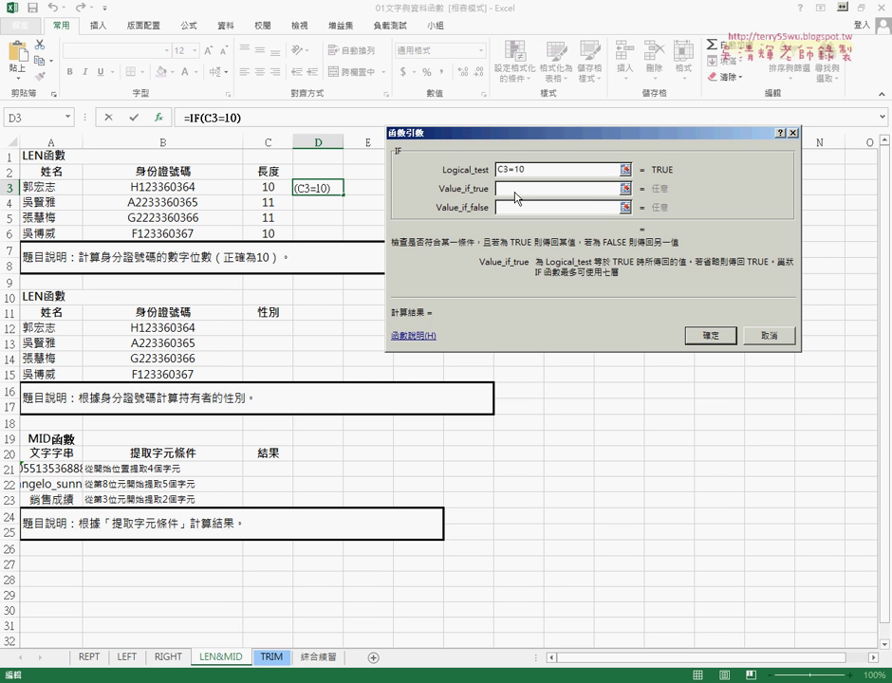
type("Y")
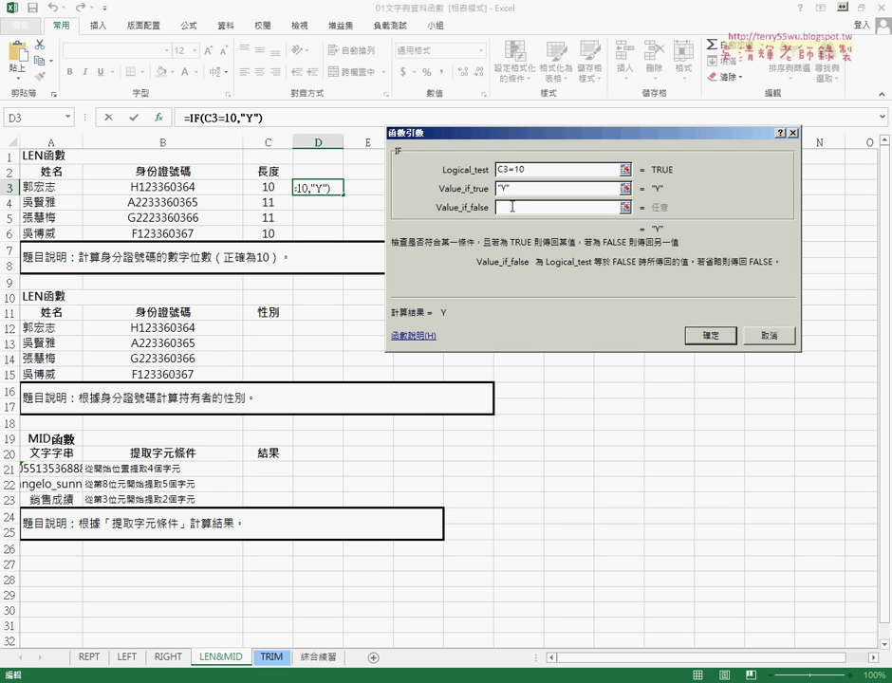
type("N")
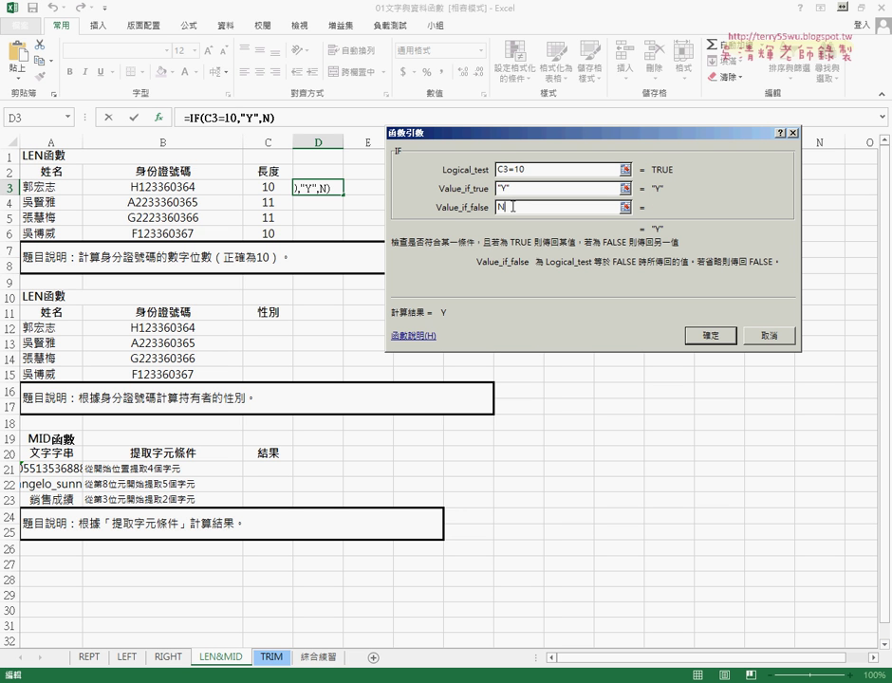
left_click(540, 188)
left_click(715, 338)
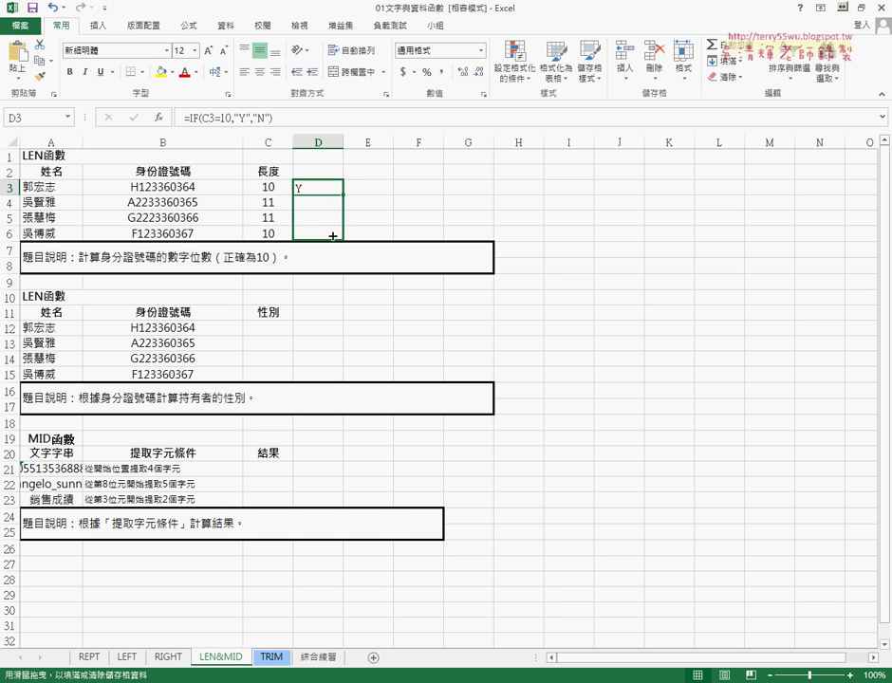
Fill the check down to D6, giving Y, N, N, Y, and switch to the reference document
mouse_move(335, 218)
left_mouse_down()
mouse_move(333, 234)
mouse_move(308, 218)
left_mouse_up()
left_click(309, 187)
left_click(306, 233)
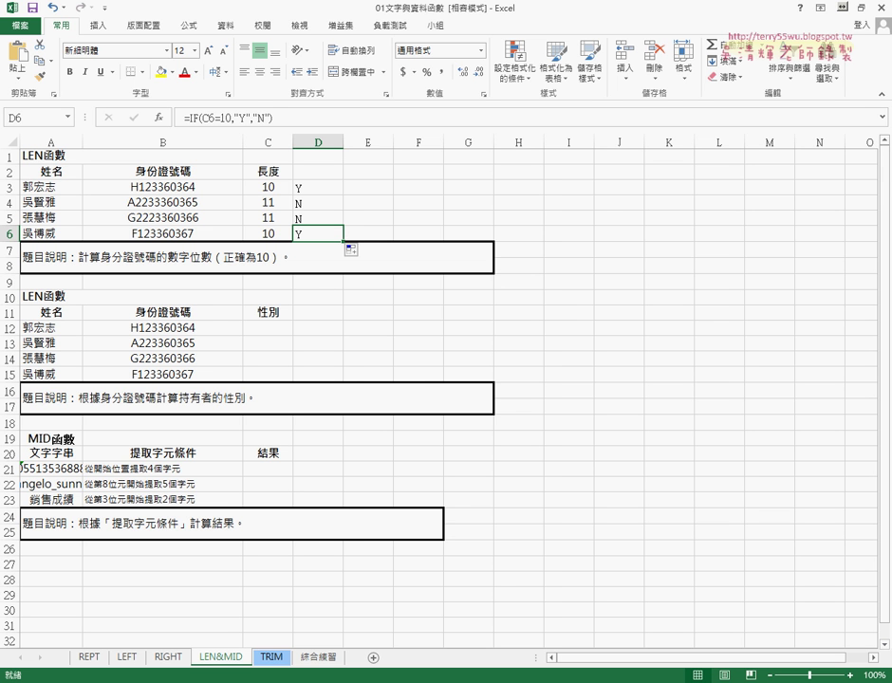
key("alt+Tab")
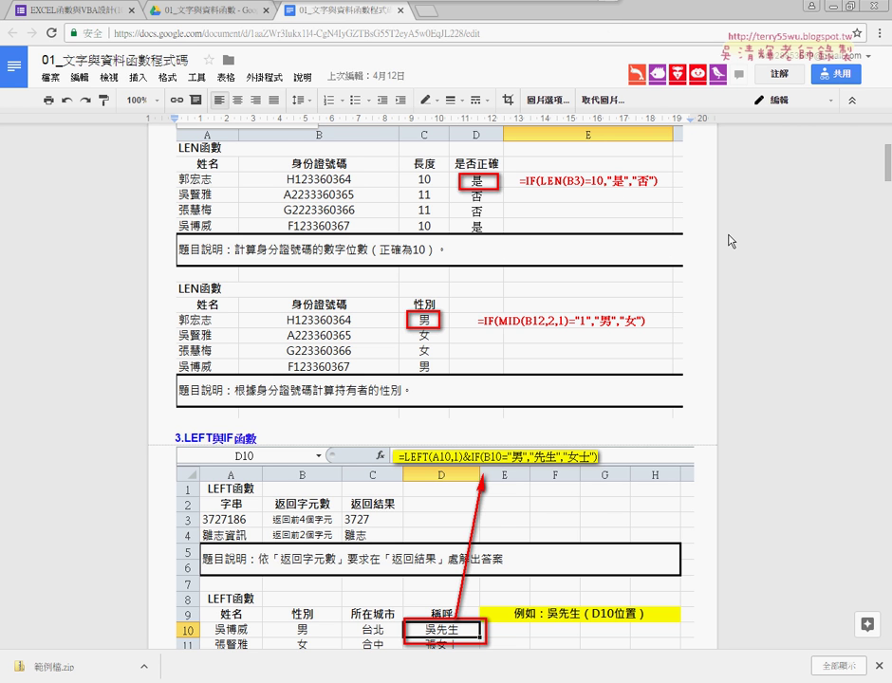
Scroll the Google Docs reference down to the gender answer =IF(MID(B12,2,1)="1","男","女")
scroll(730, 240, "down", 3)
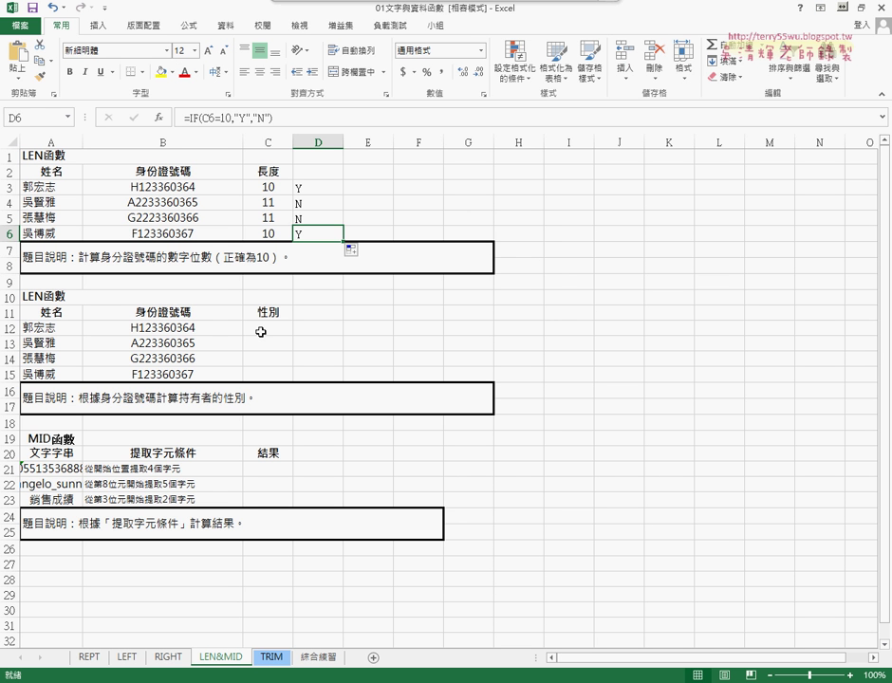
left_click(262, 329)
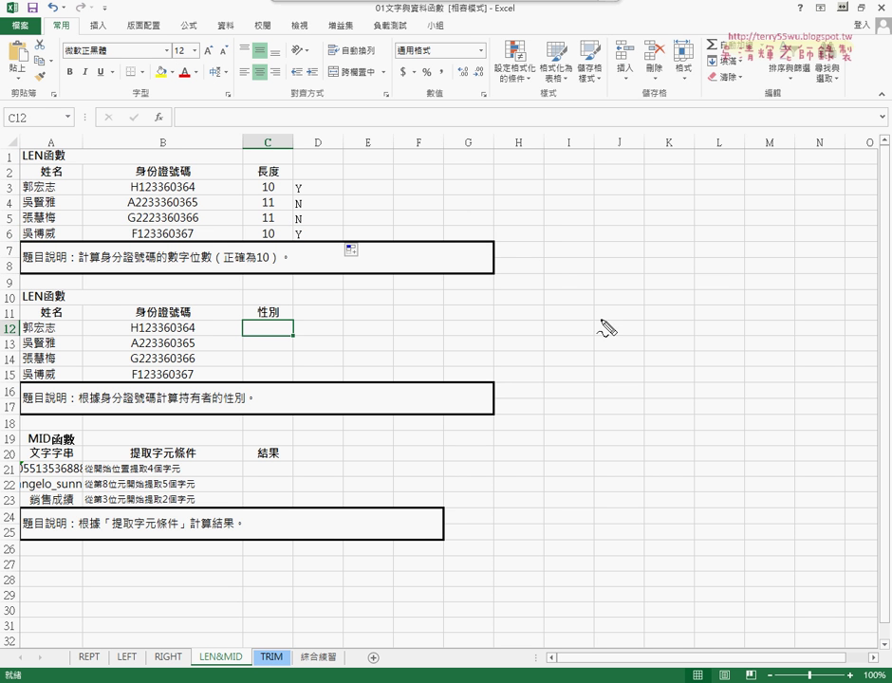
left_click_drag(189, 391, 159, 353)
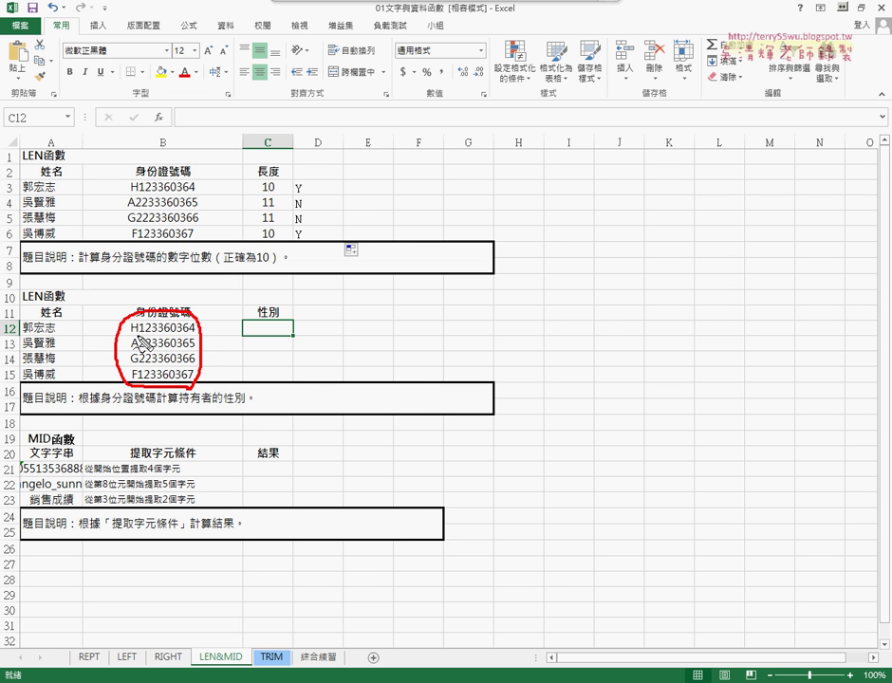
left_click_drag(138, 332, 144, 332)
mouse_move(138, 308)
left_mouse_down()
mouse_move(244, 280)
mouse_move(275, 306)
mouse_move(283, 290)
left_mouse_up()
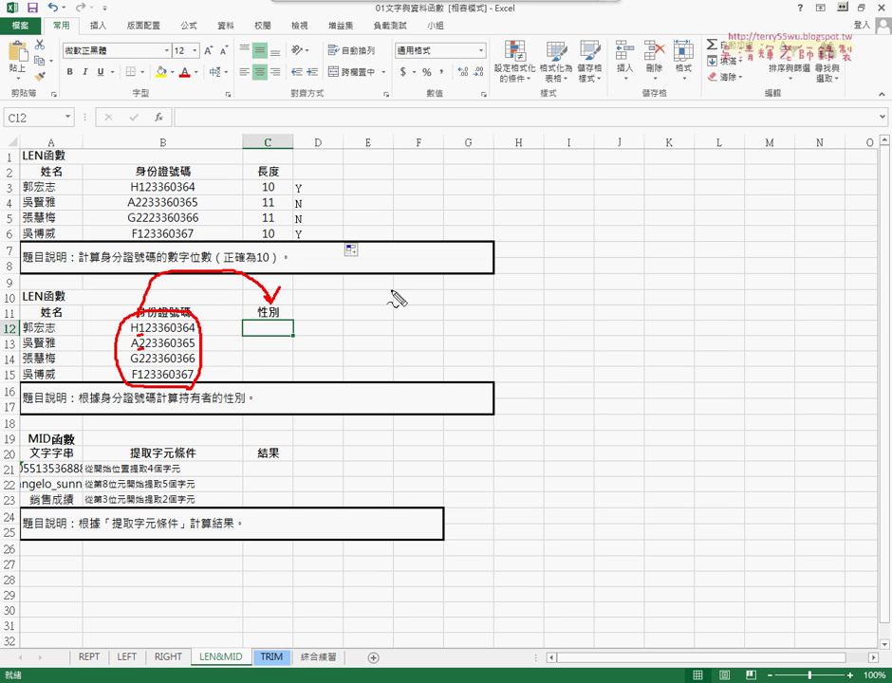
key("Escape")
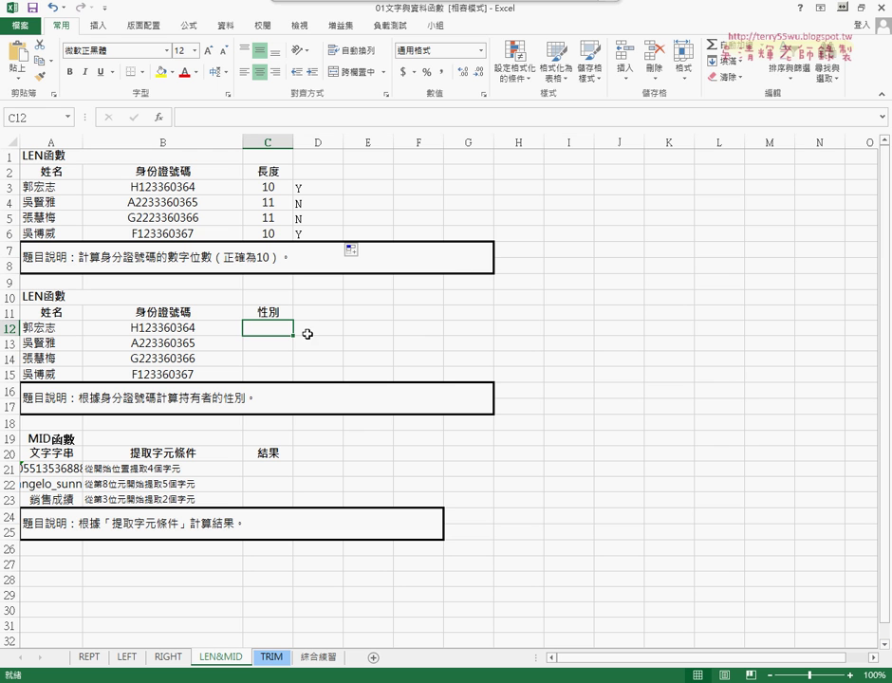
left_click(280, 343)
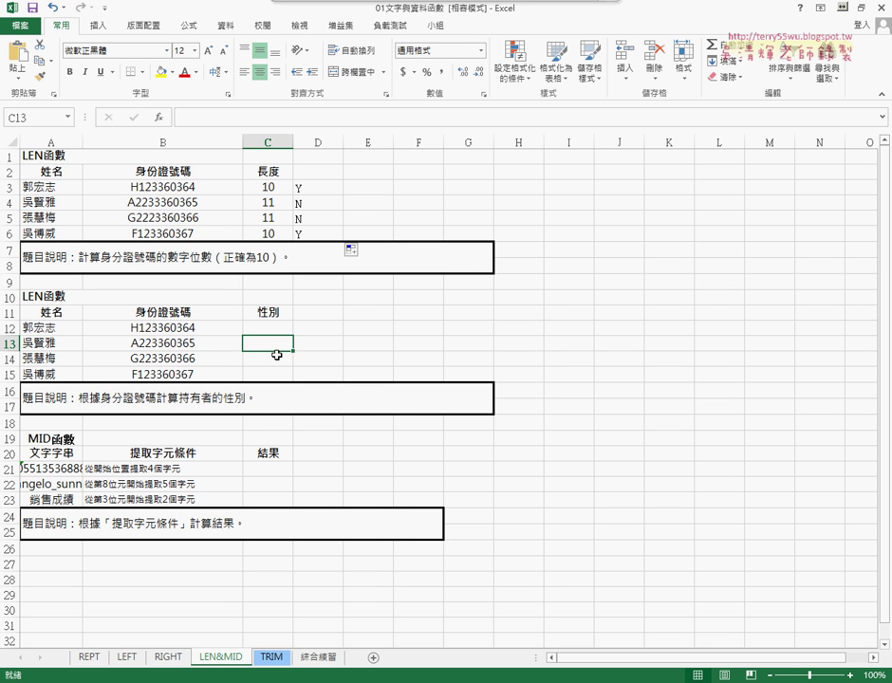
left_click(276, 355)
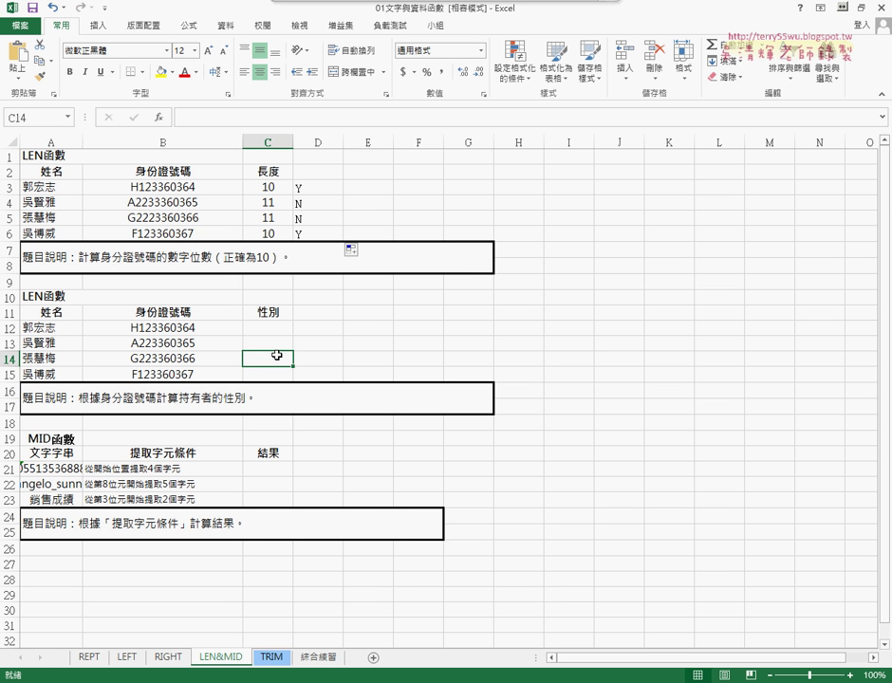
left_click(273, 326)
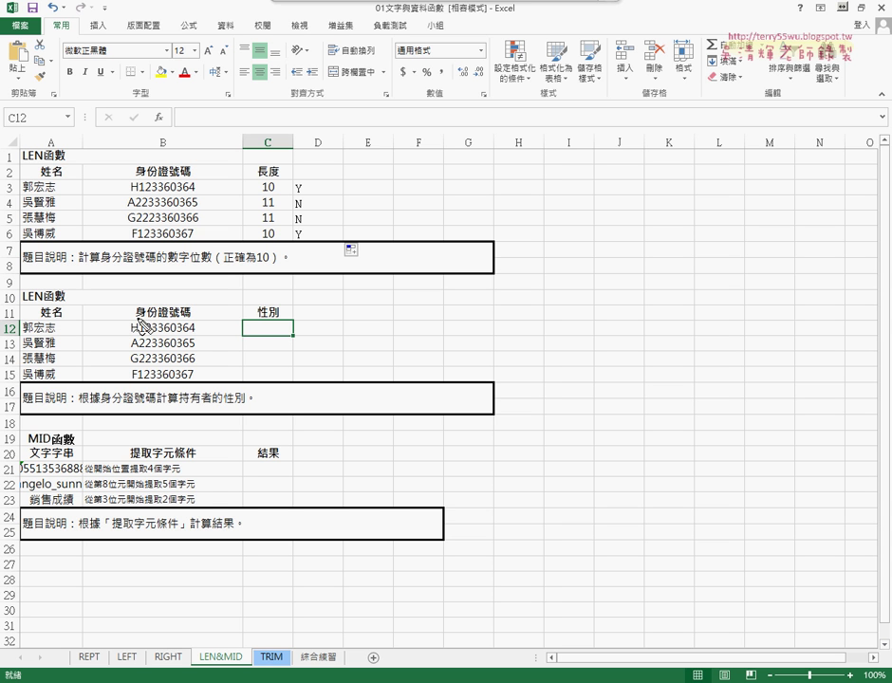
left_click_drag(139, 321, 138, 379)
left_click_drag(143, 314, 137, 386)
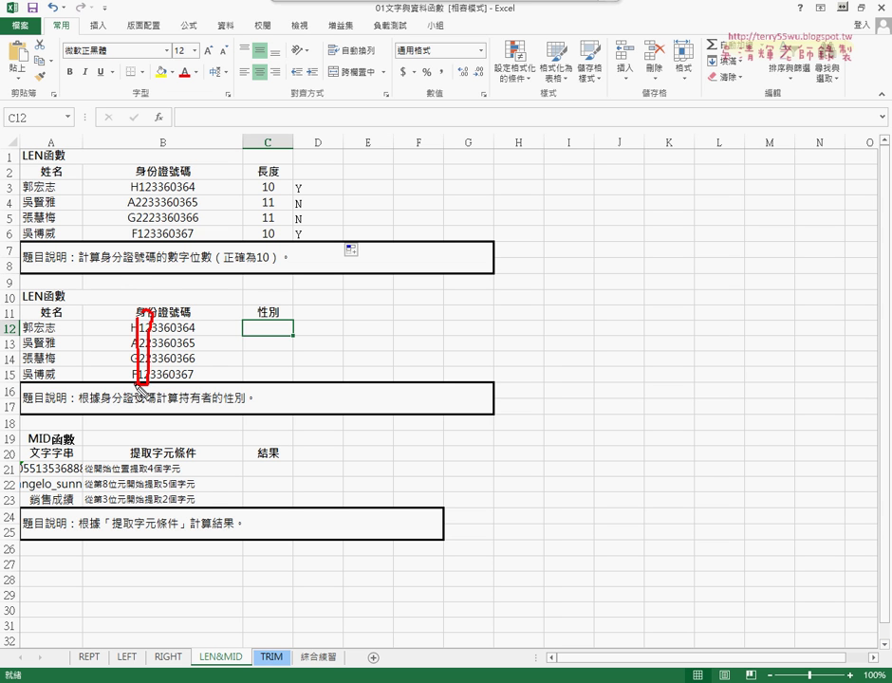
left_click_drag(122, 271, 142, 313)
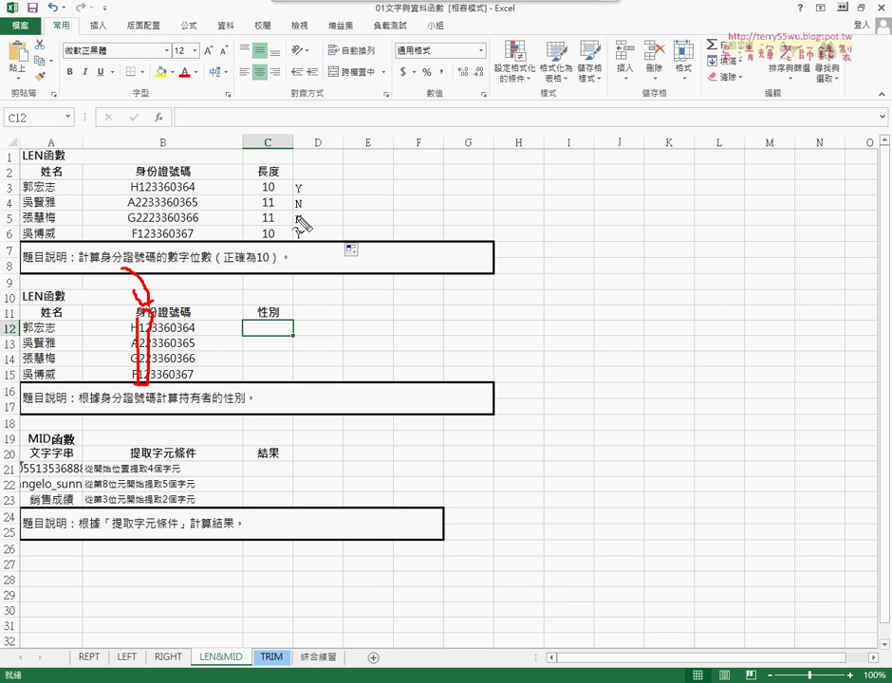
key("Escape")
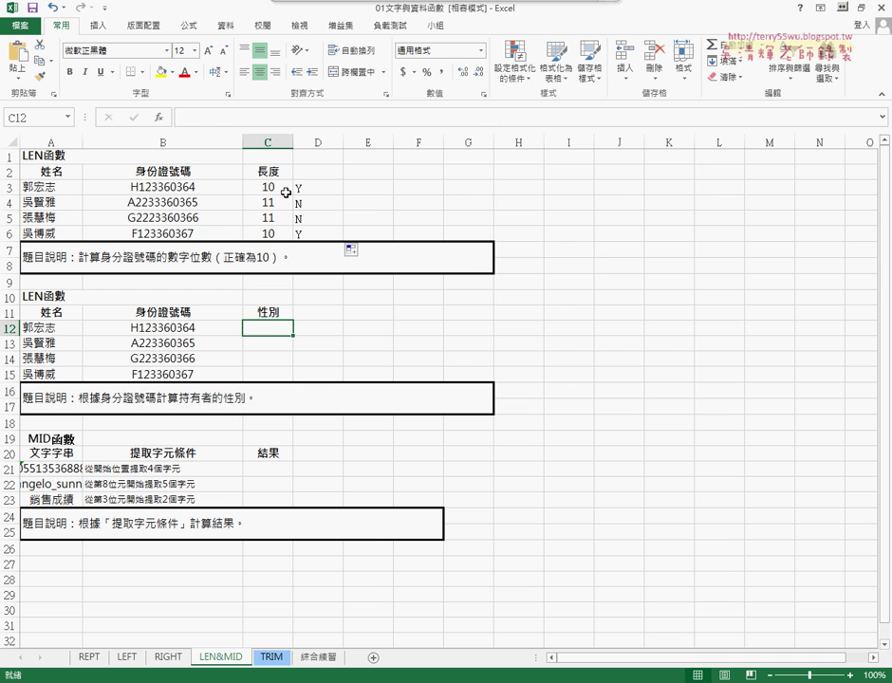
Pick the MID function from the 文字 category for cell C12
left_click(159, 117)
left_click(669, 168)
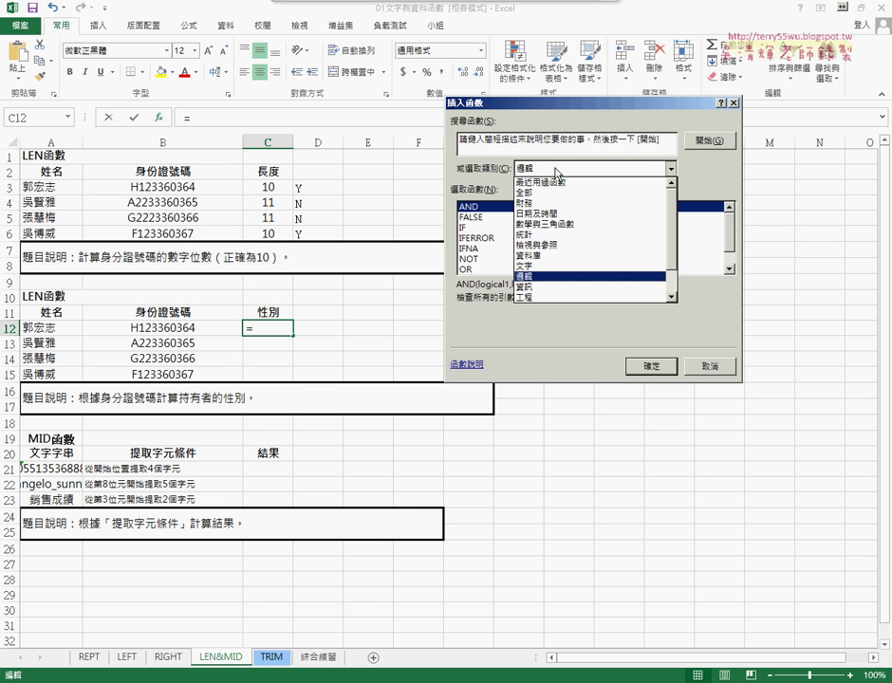
left_click(550, 266)
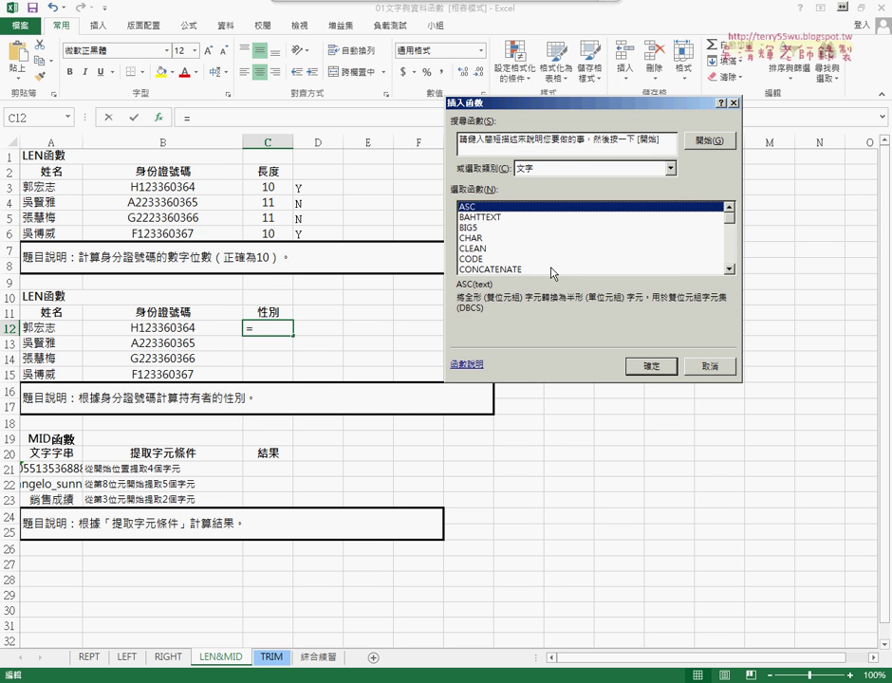
left_click_drag(729, 212, 732, 240)
left_click(486, 258)
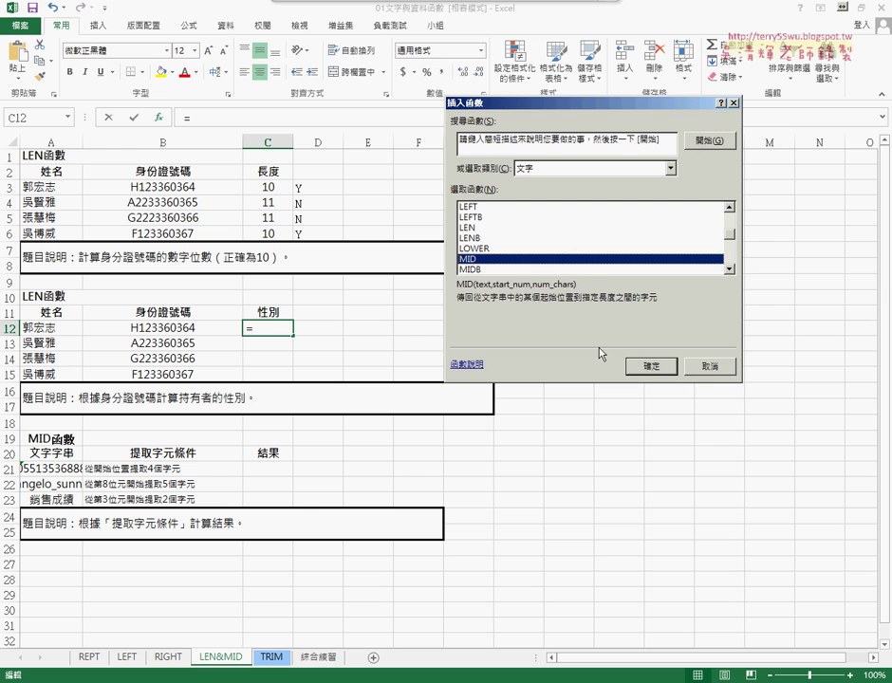
left_click(651, 365)
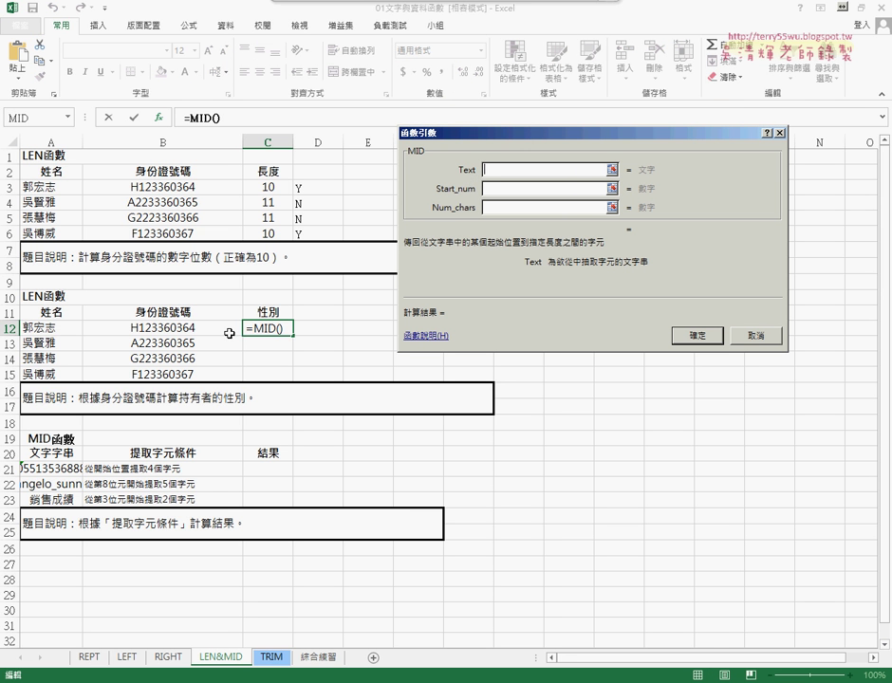
Set MID's Text to B12, Start_num 2, Num_chars 1 and confirm, returning 1
left_click(189, 327)
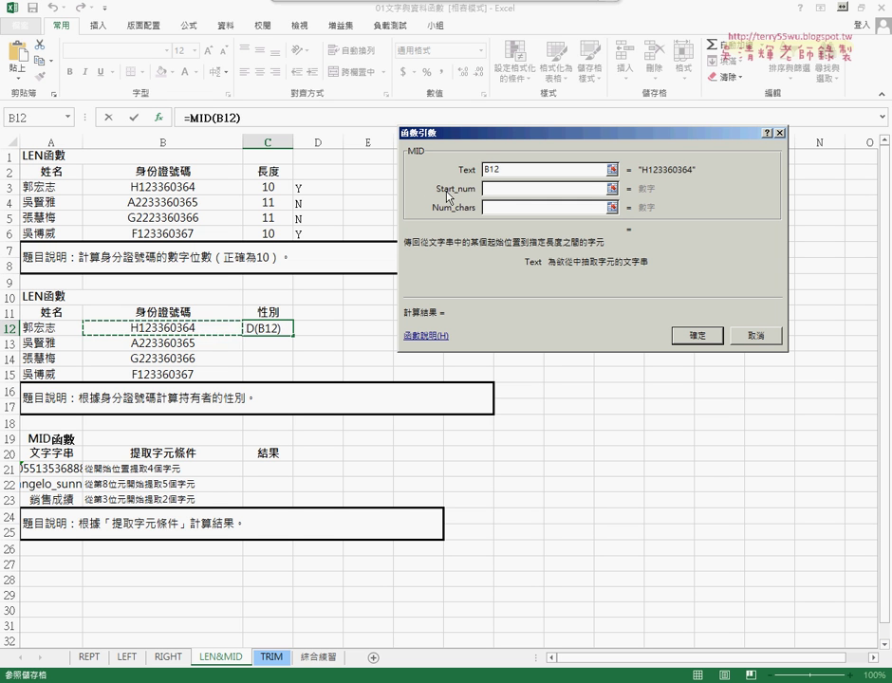
left_click(487, 189)
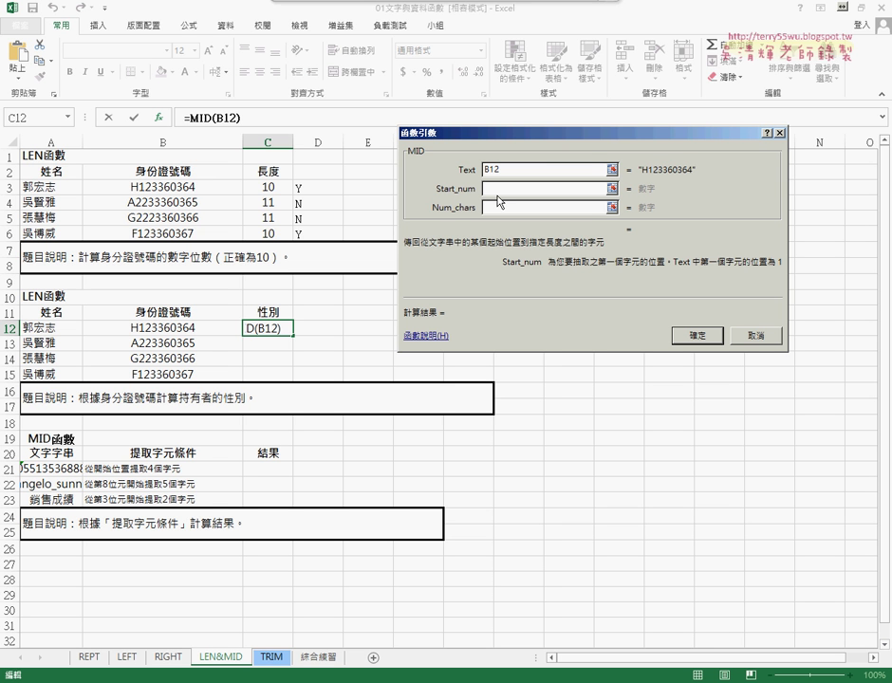
type("2")
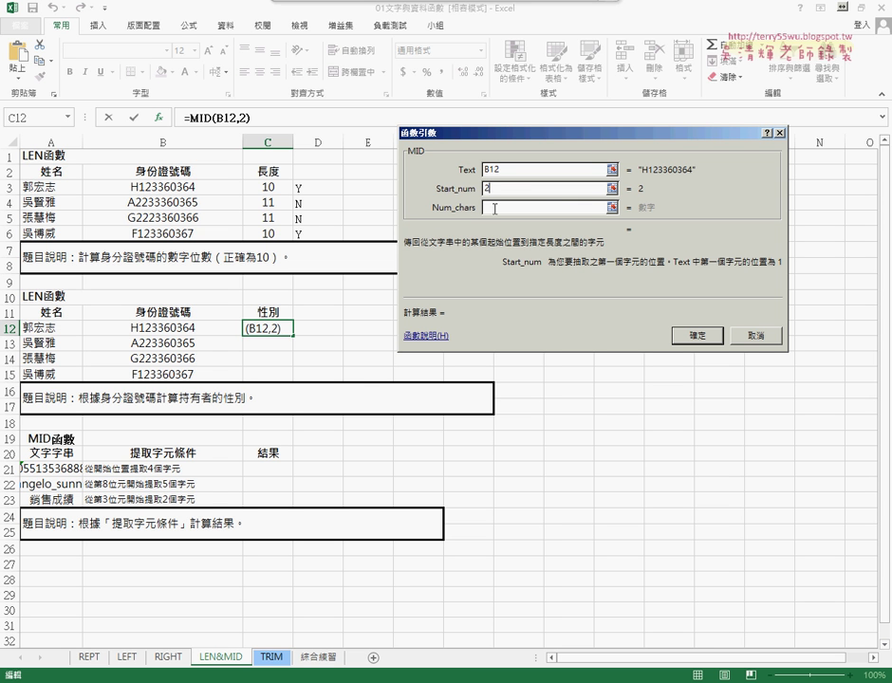
left_click(494, 208)
type("1")
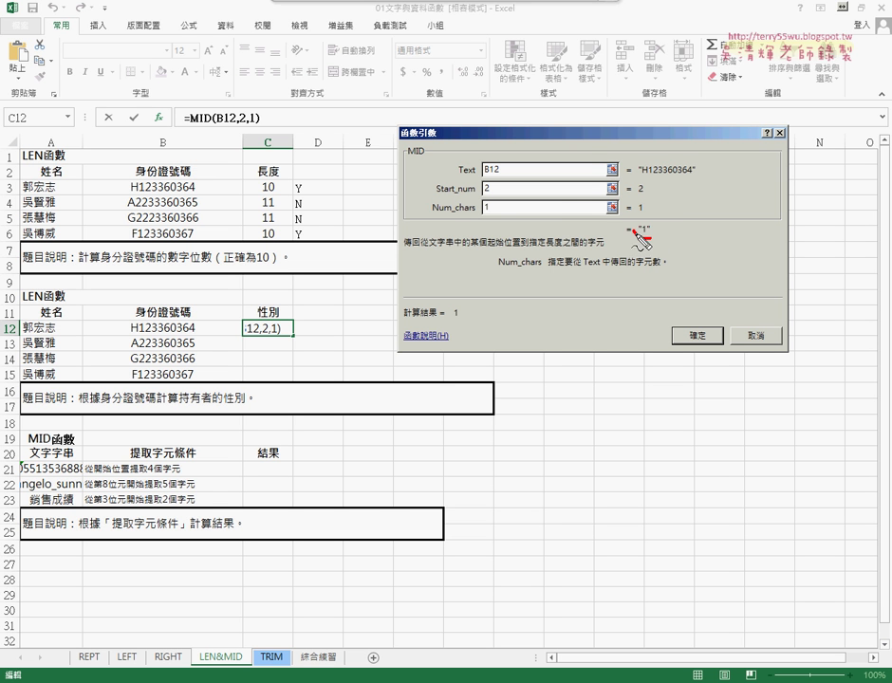
left_click_drag(645, 221, 657, 227)
left_click_drag(638, 175, 697, 173)
left_click_drag(189, 334, 130, 335)
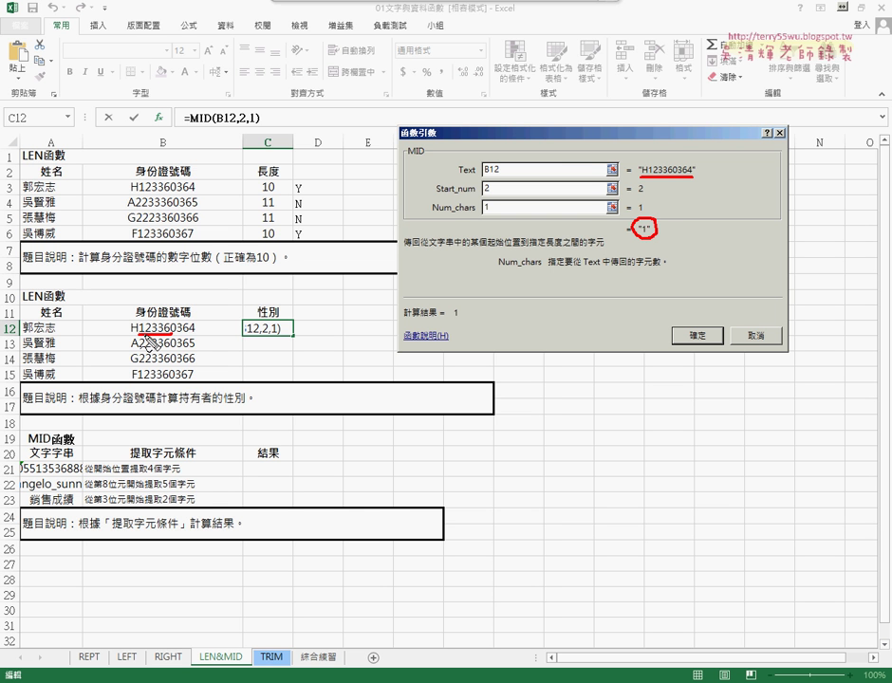
mouse_move(637, 197)
left_mouse_down()
mouse_move(651, 196)
mouse_move(641, 216)
left_mouse_up()
mouse_move(690, 322)
left_mouse_down()
mouse_move(688, 354)
mouse_move(700, 349)
left_mouse_up()
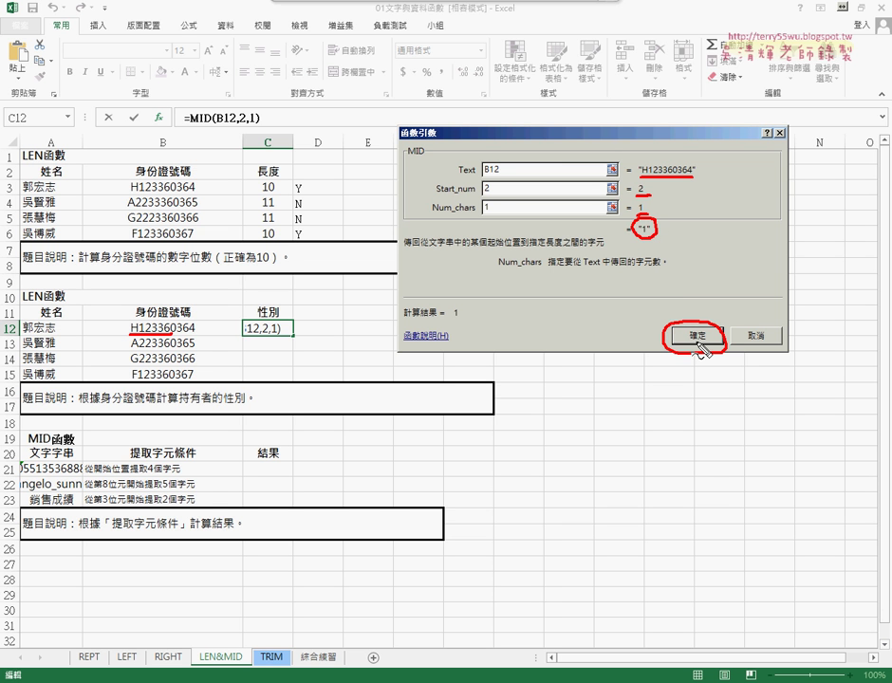
left_click(691, 336)
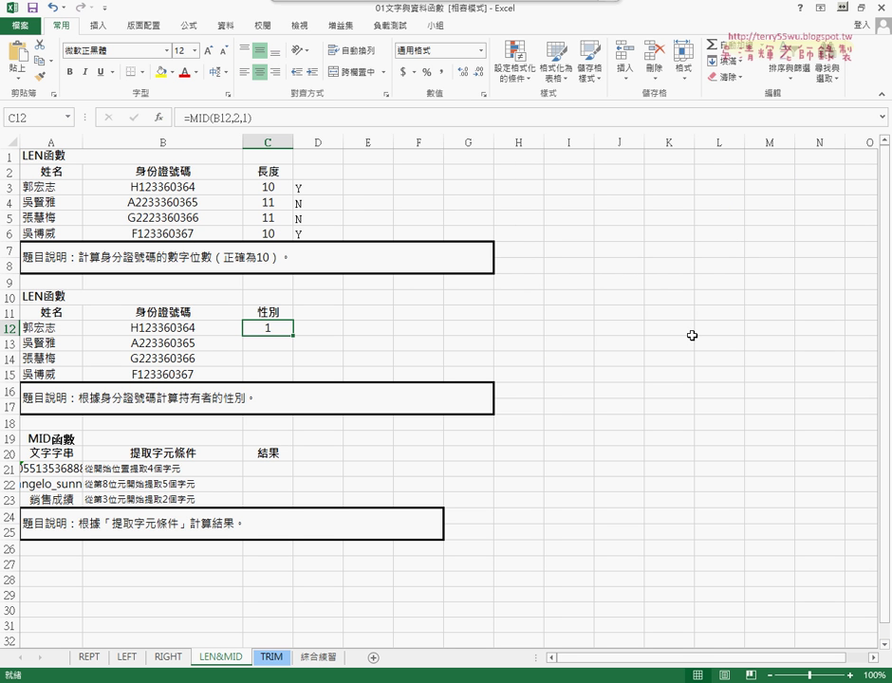
Cut the MID(B12,2,1) formula text out of C12 in the formula bar
left_click(205, 119)
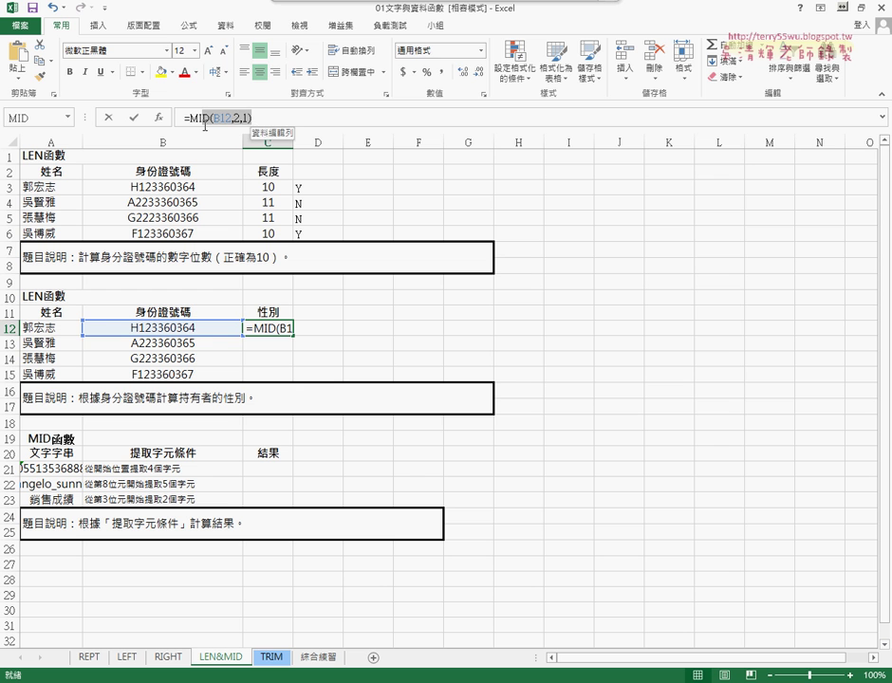
left_click_drag(251, 117, 187, 116)
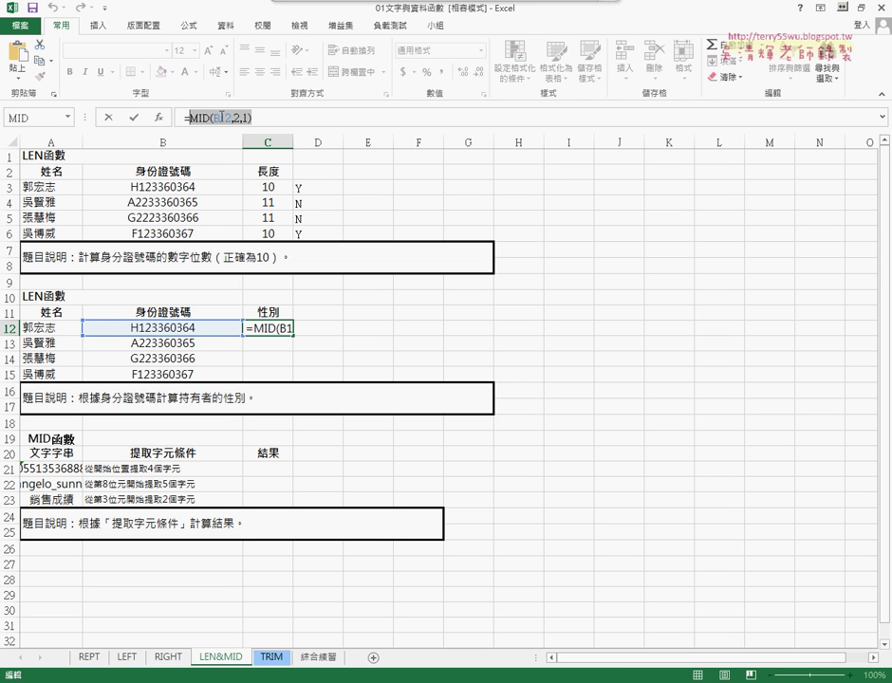
right_click(217, 118)
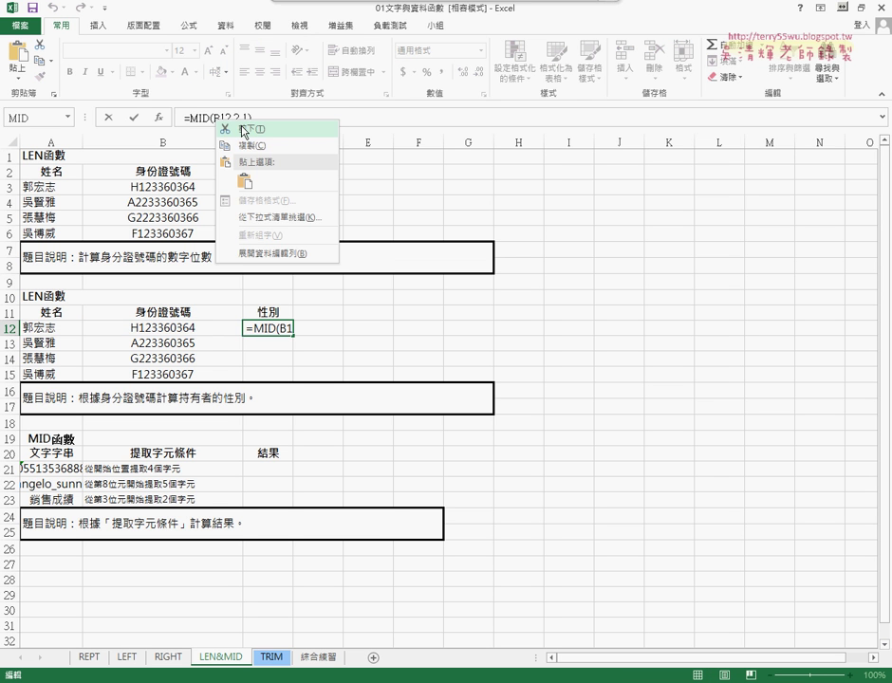
left_click(244, 129)
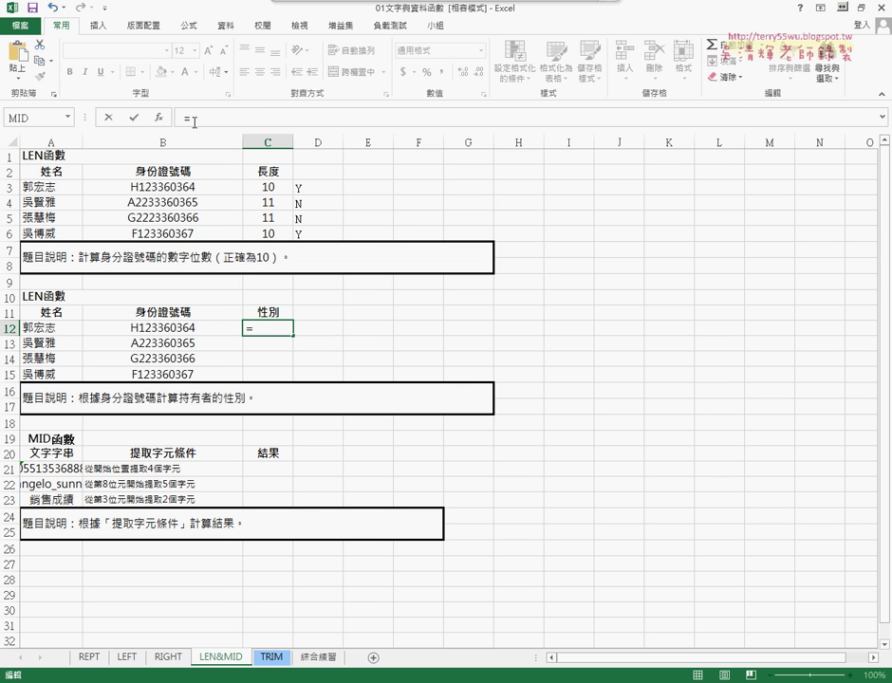
Choose IF from the 邏輯 category in Insert Function
left_click(158, 119)
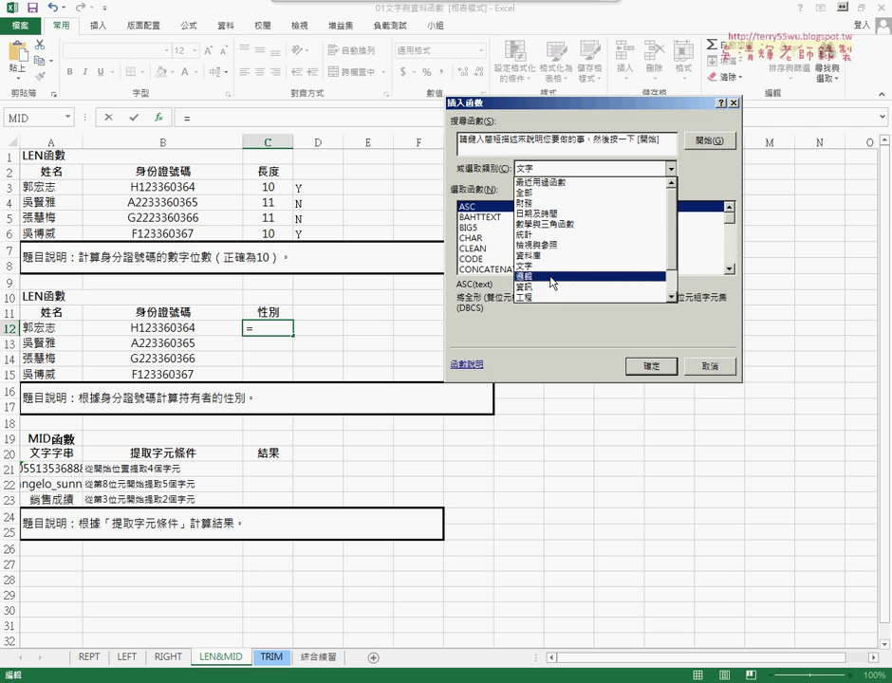
left_click(552, 277)
left_click(470, 229)
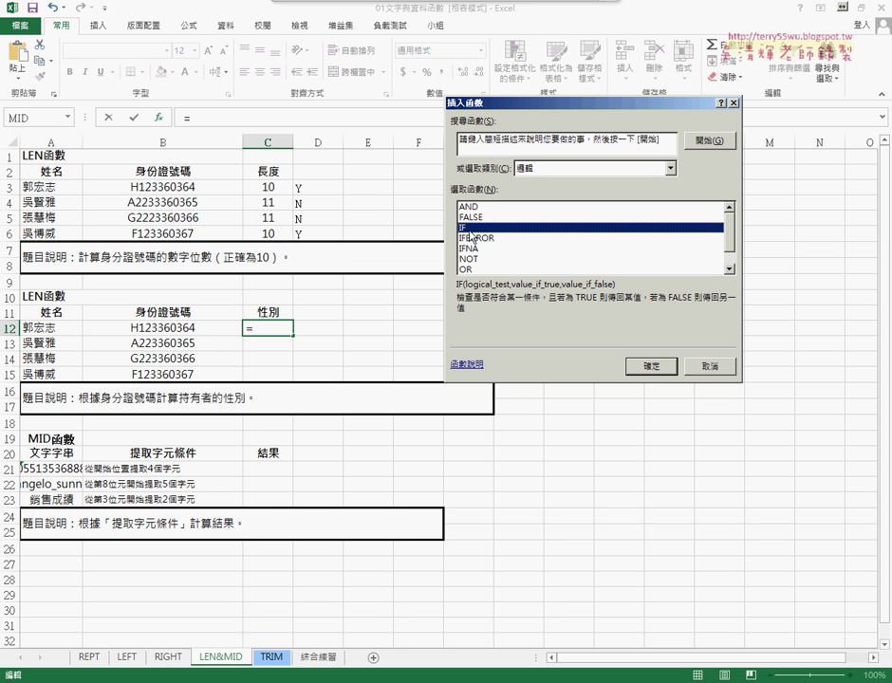
Paste MID(B12,2,1) into IF's Logical_test and append =1
left_click(641, 365)
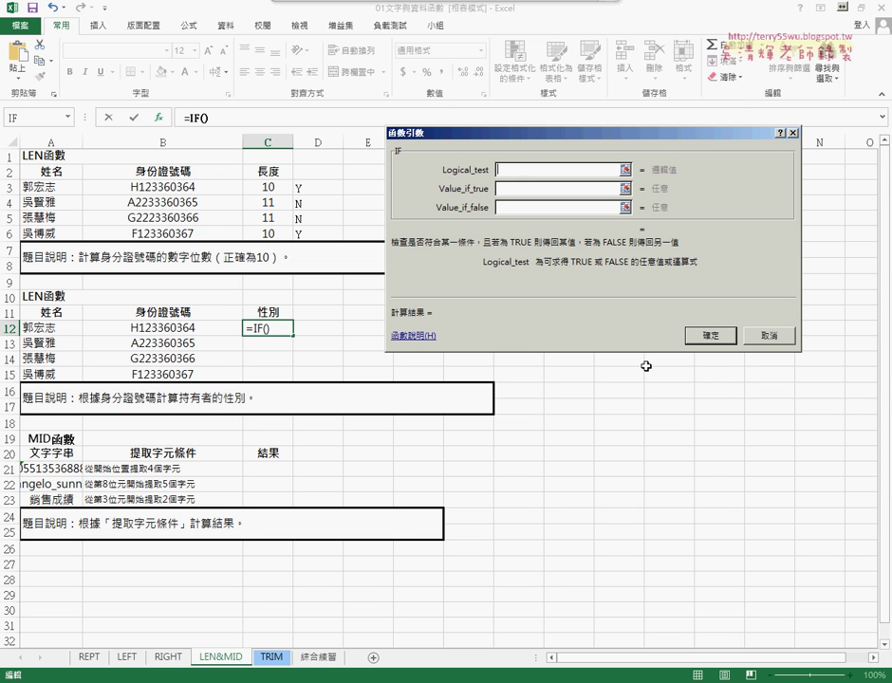
right_click(526, 173)
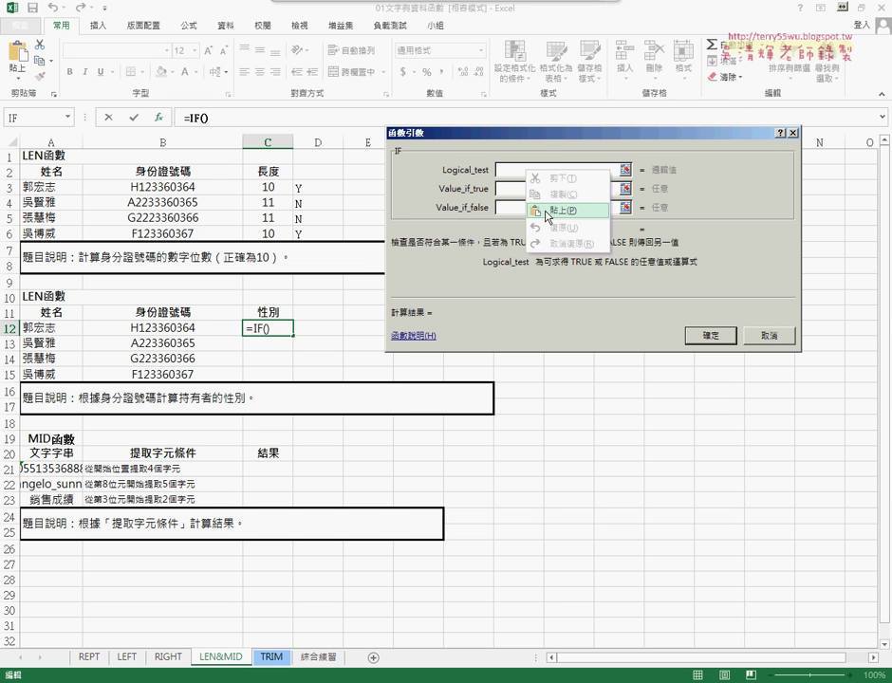
left_click(541, 207)
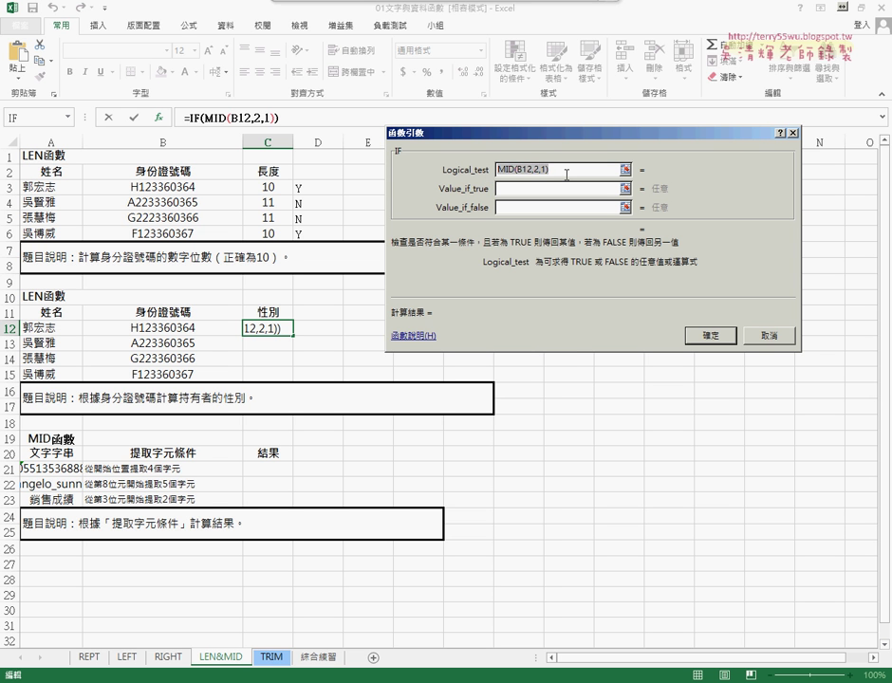
left_click(566, 175)
type("=")
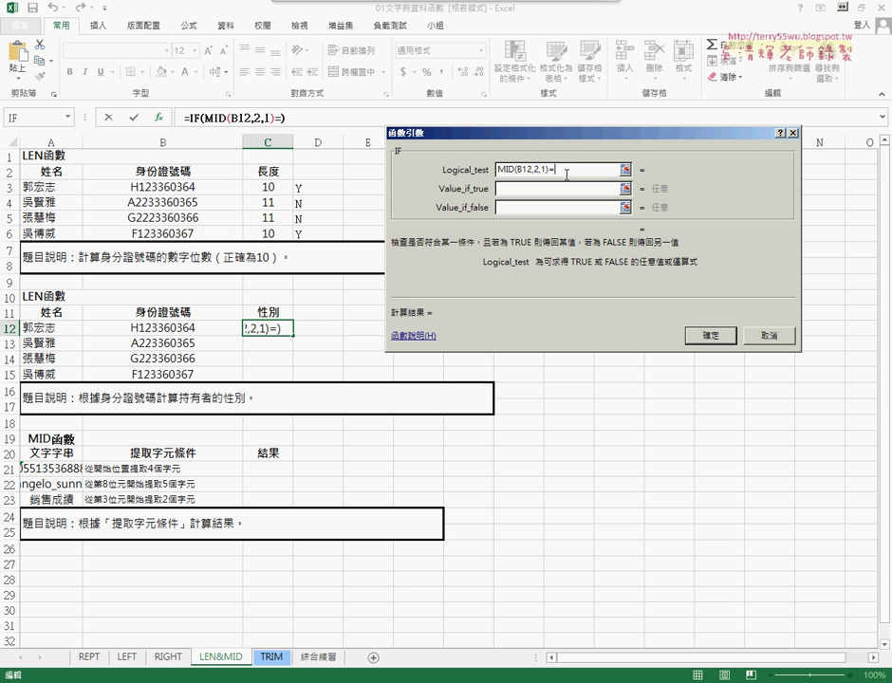
type("1")
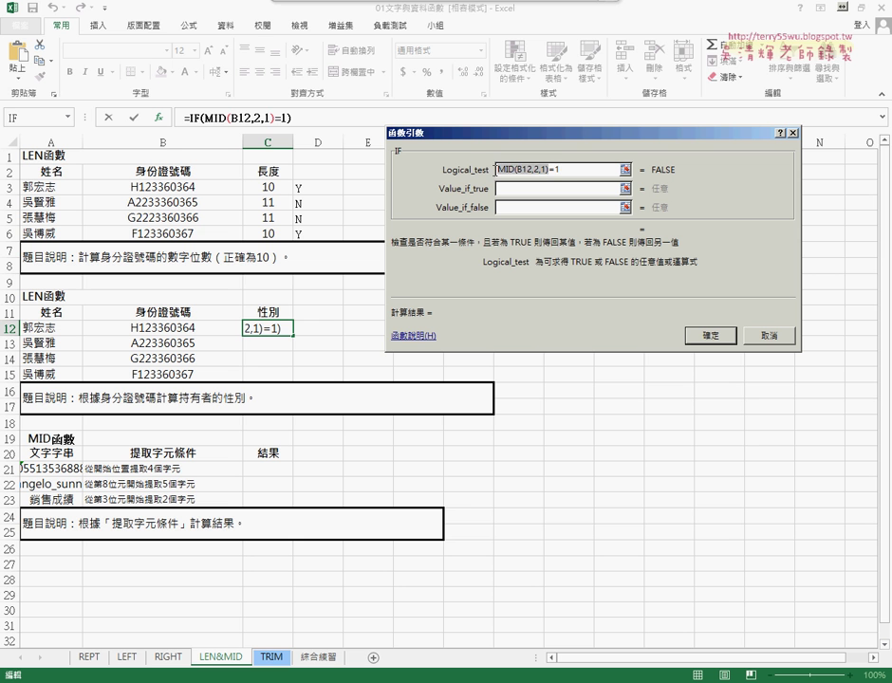
Quote the compared value so the condition reads MID(B12,2,1)="1", evaluating TRUE
left_click_drag(494, 169, 560, 168)
left_click(559, 169)
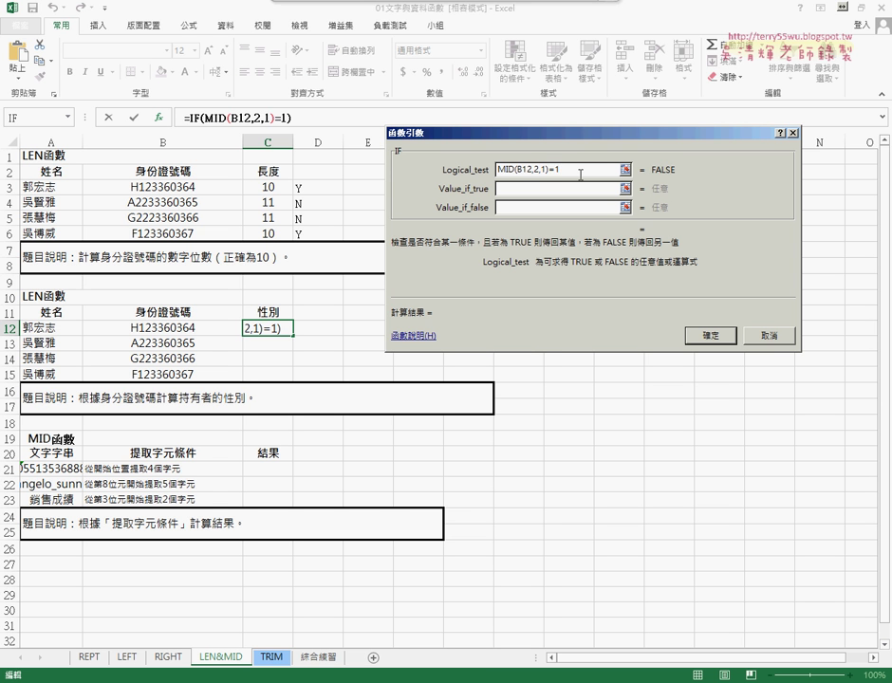
key("BackSpace")
type("\"1\"")
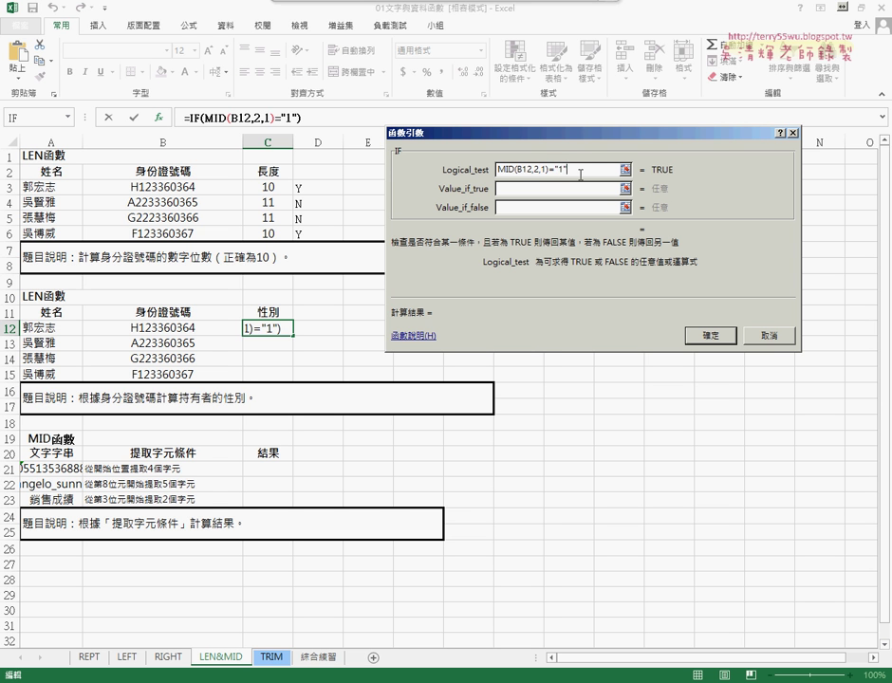
key("BackSpace")
key("BackSpace")
key("BackSpace")
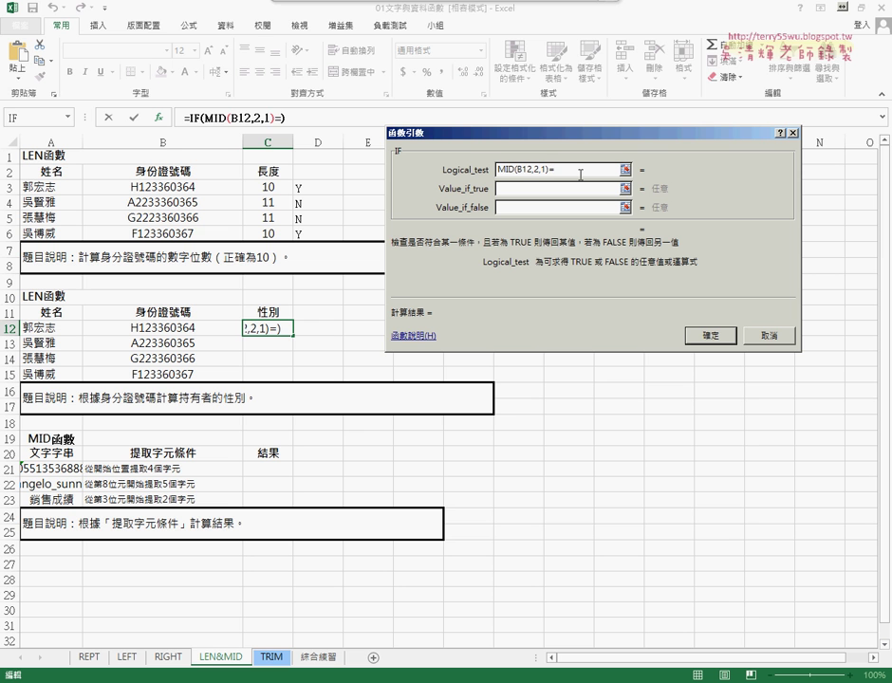
type("1")
key("BackSpace")
type("\"1\"")
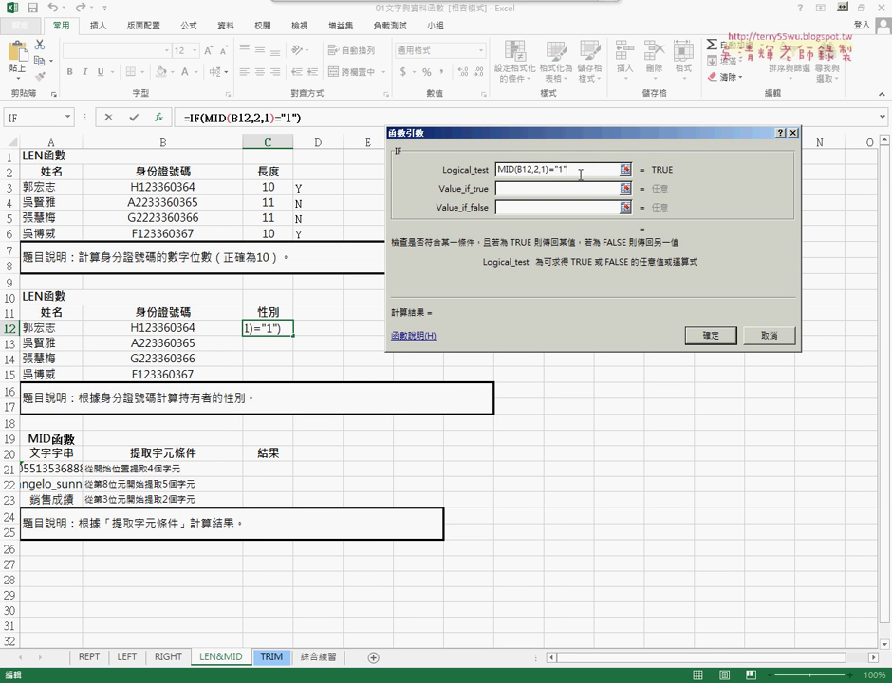
left_click(561, 189)
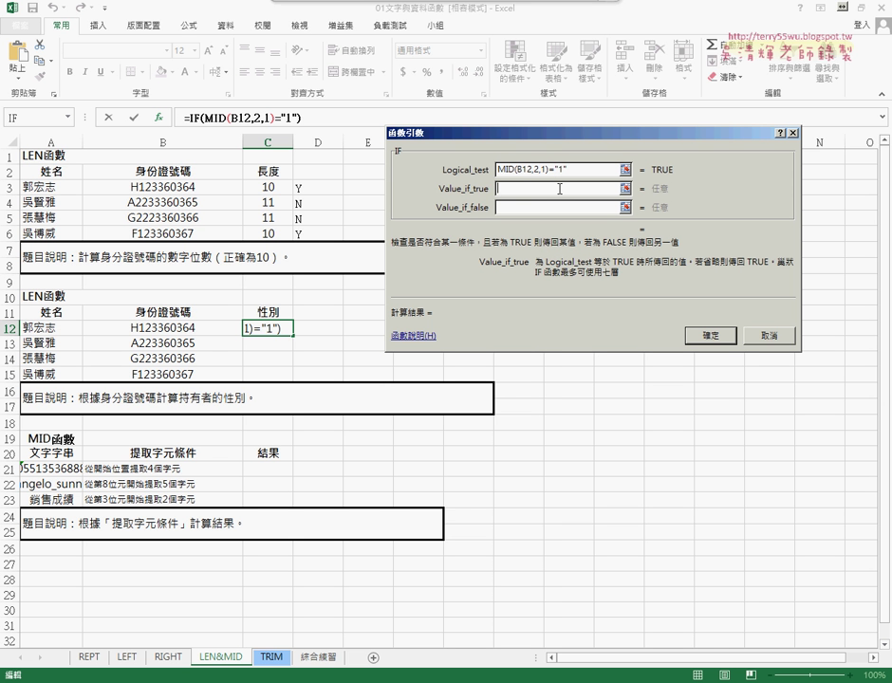
Enter 男 as the true value and 女 as the false value, completing =IF(MID(B12,2,1)="1","男","女") in C12
type("南")
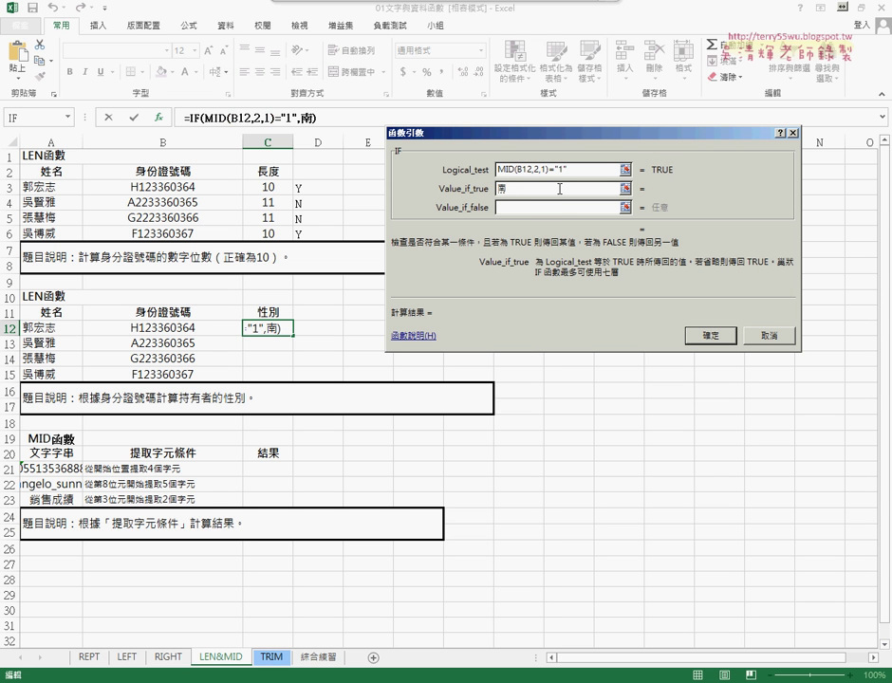
key("space")
key("Return")
key("Tab")
type("女")
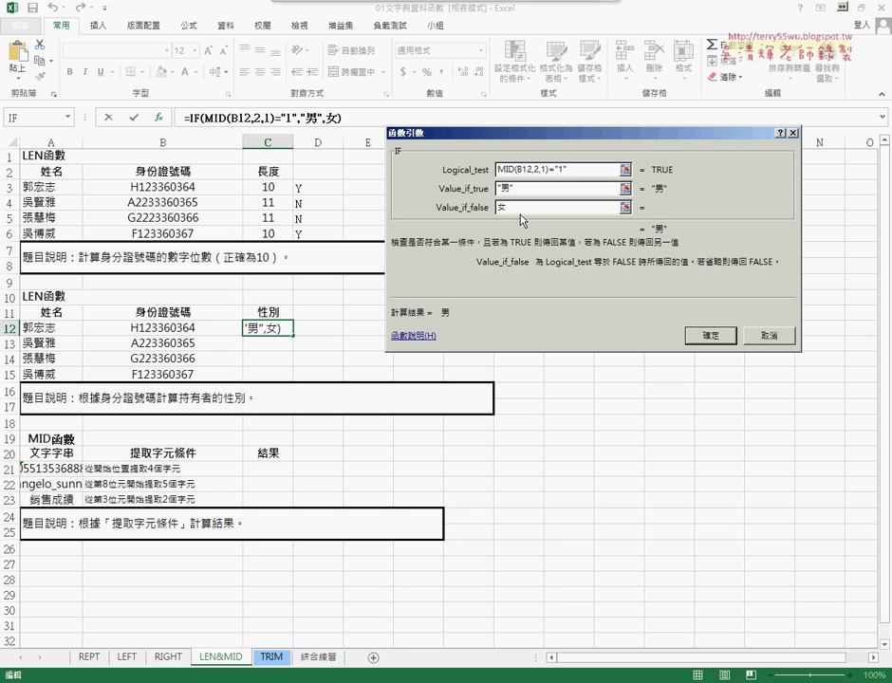
left_click(520, 188)
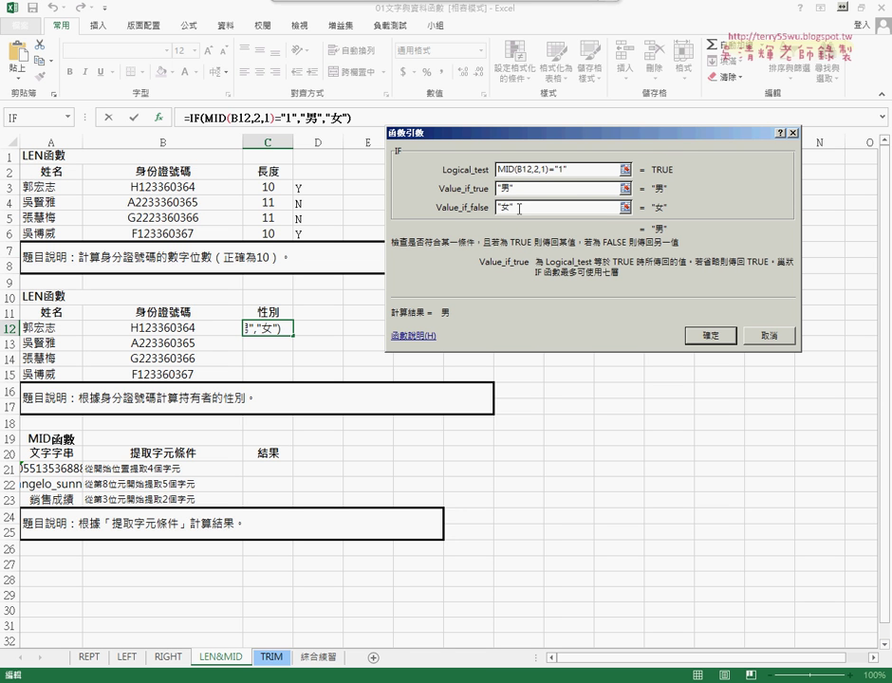
left_click_drag(519, 208, 504, 208)
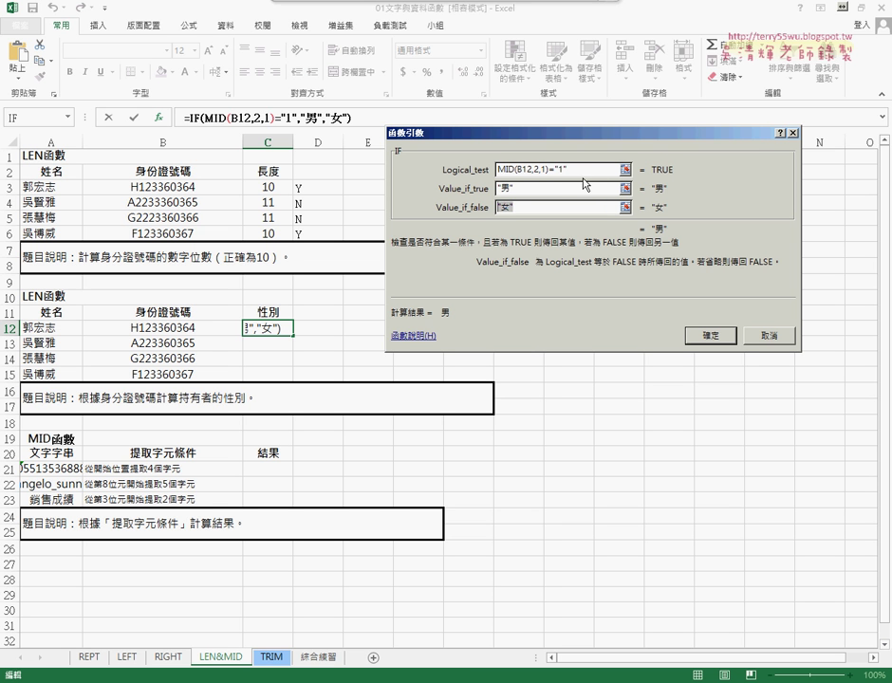
double_click(558, 170)
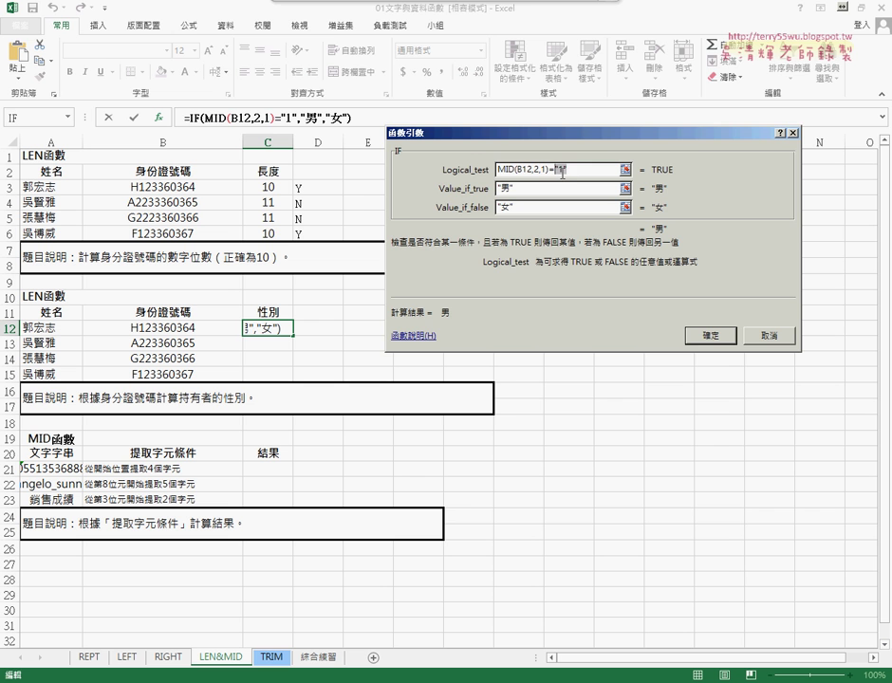
left_click(711, 337)
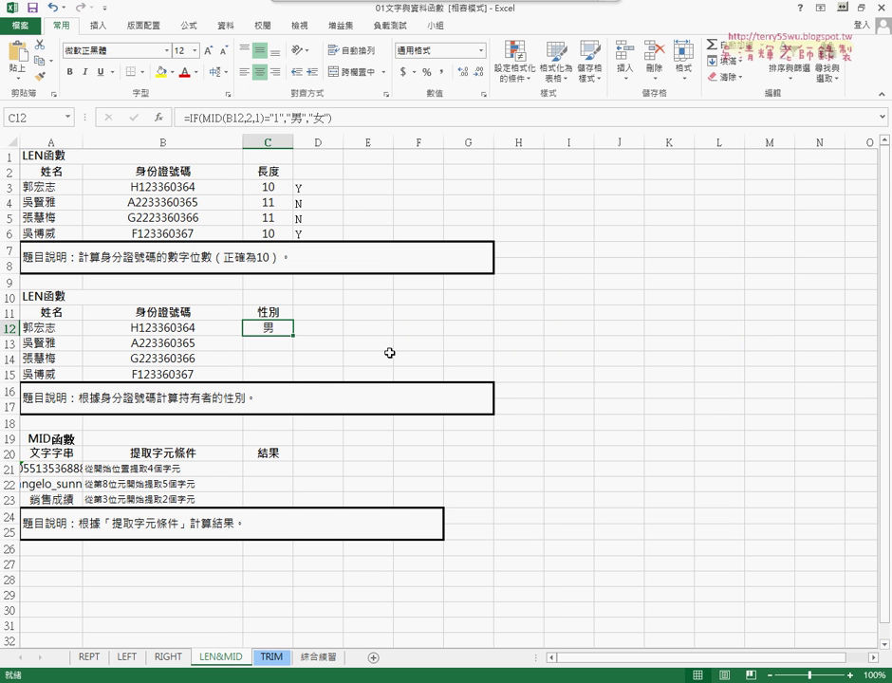
Fill the gender formula down to C15 (女, 女, 男) and widen column A to fit its text
left_click_drag(294, 337, 294, 379)
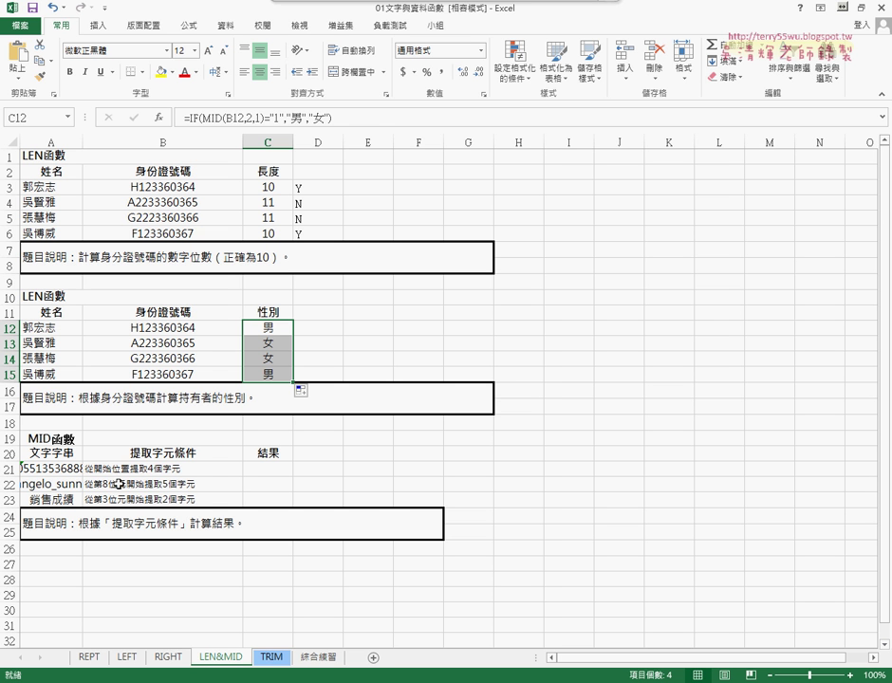
left_click_drag(83, 142, 94, 143)
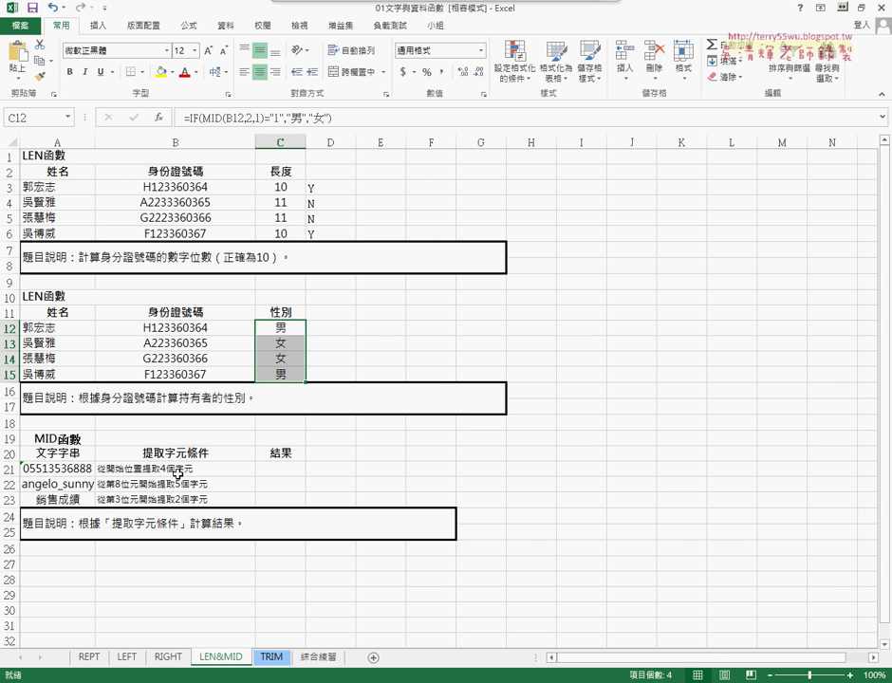
left_click(280, 468)
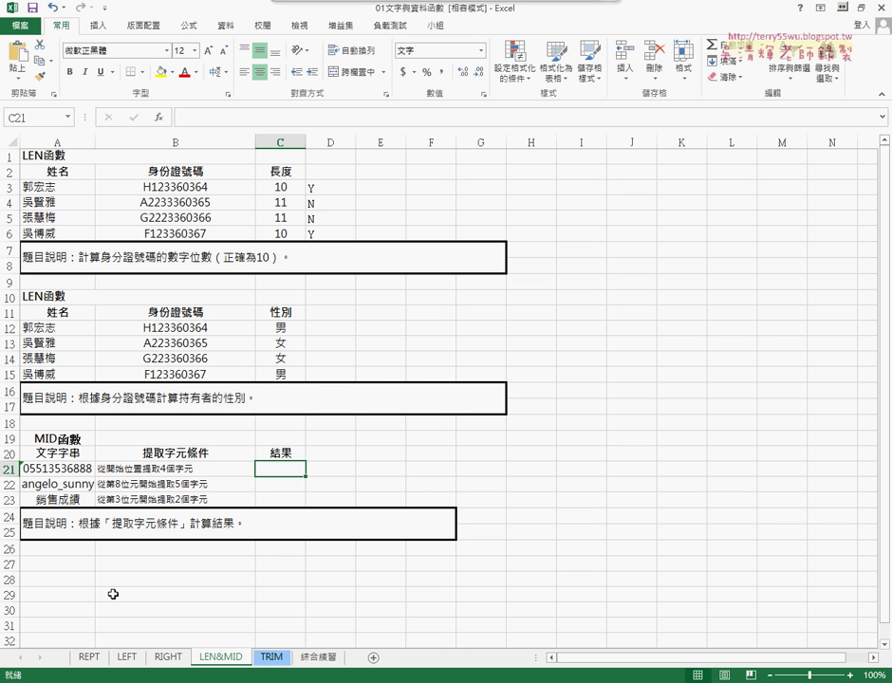
Review the LEFT and RIGHT sheets, then bring up the Google Docs answer formulas
left_click(126, 658)
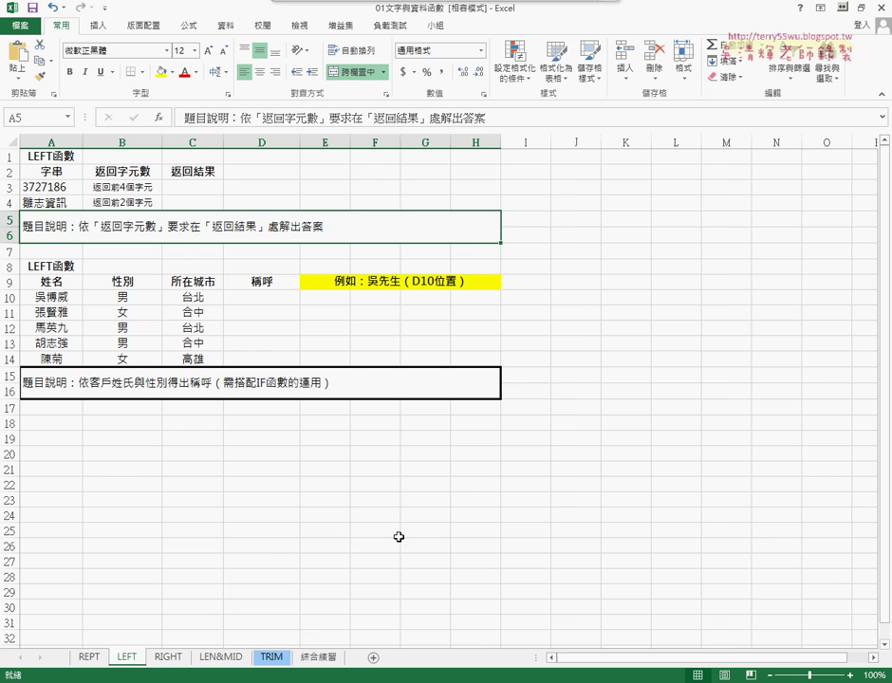
left_click(176, 659)
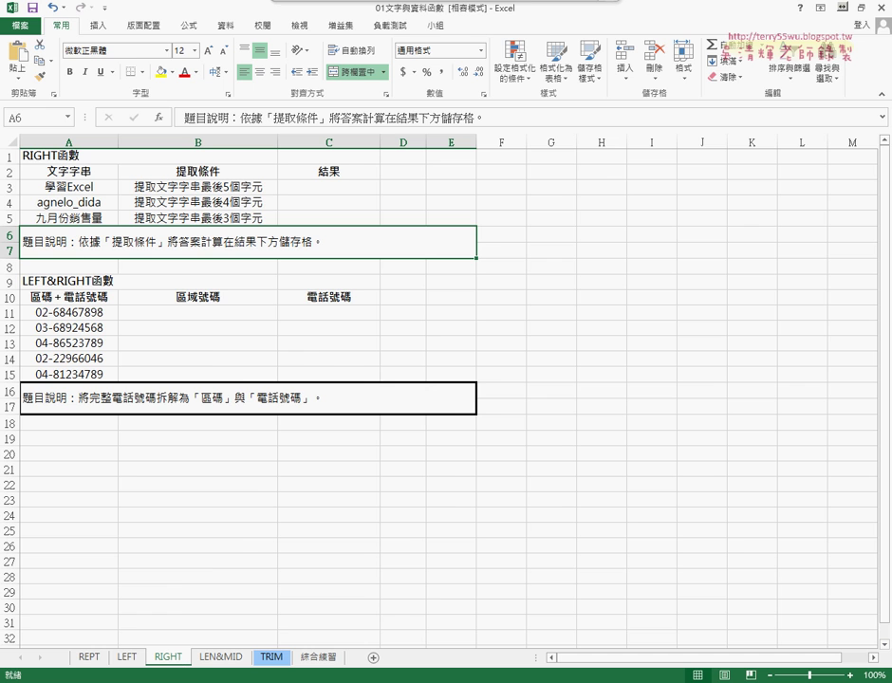
key("alt+Tab")
scroll(511, 318, "up", 5)
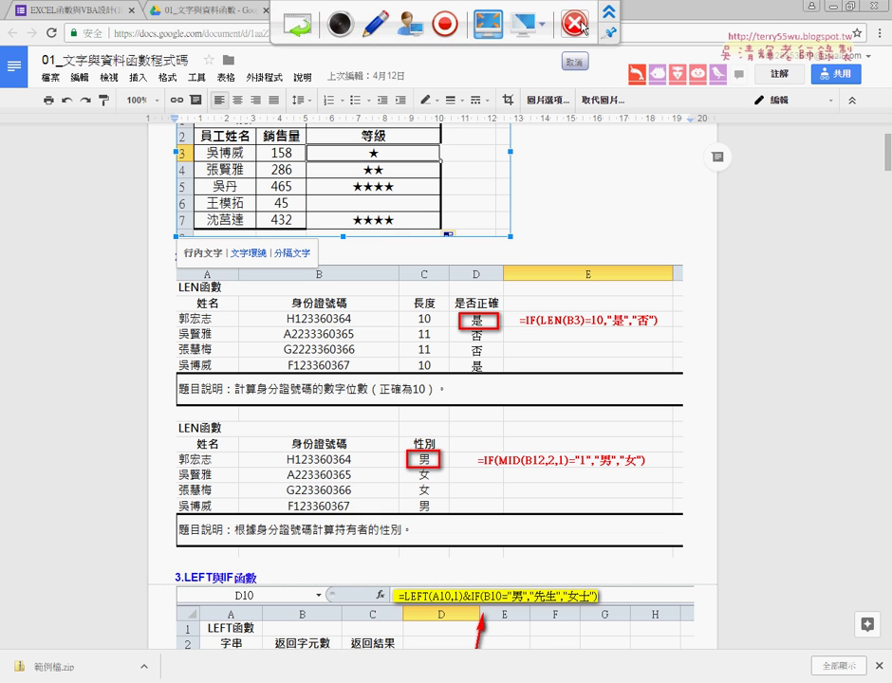
left_click(607, 10)
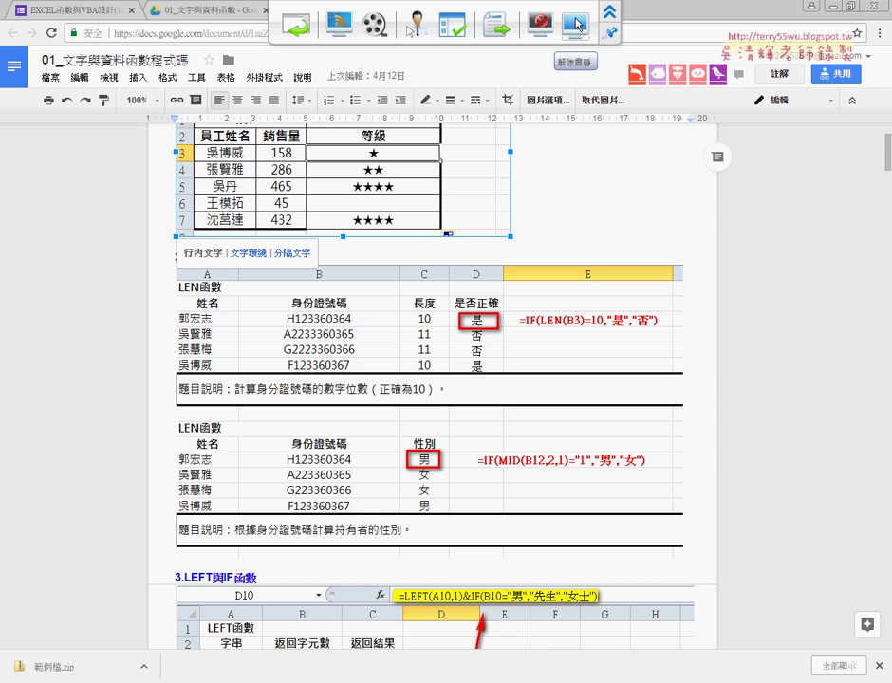